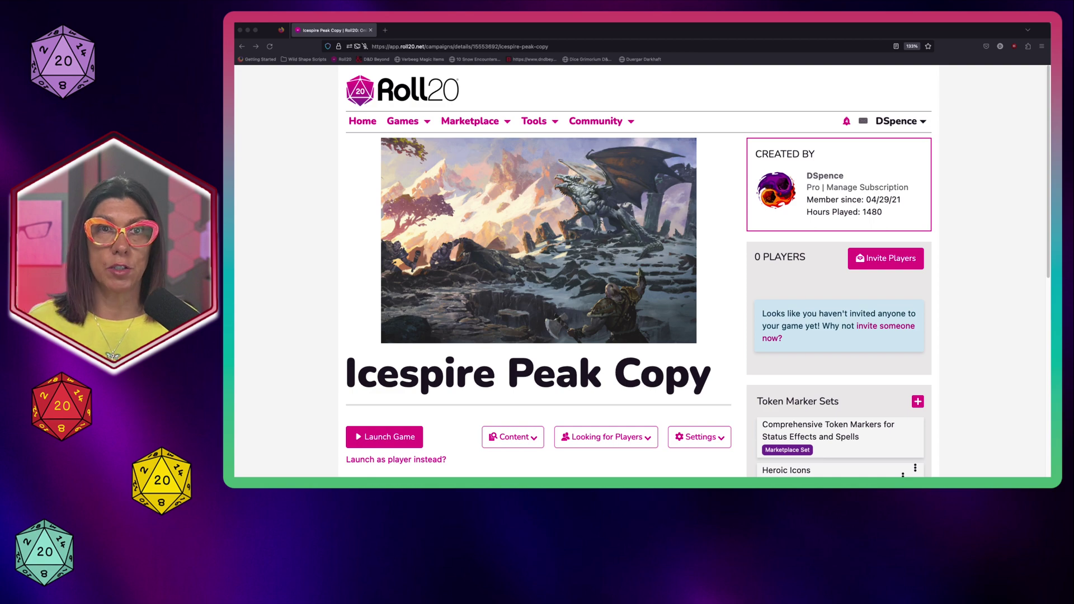
Open the mod scripts page from the settings of the Icespire Peak Copy game
left_click(703, 438)
scroll(705, 442, "down", 1)
left_click(704, 441)
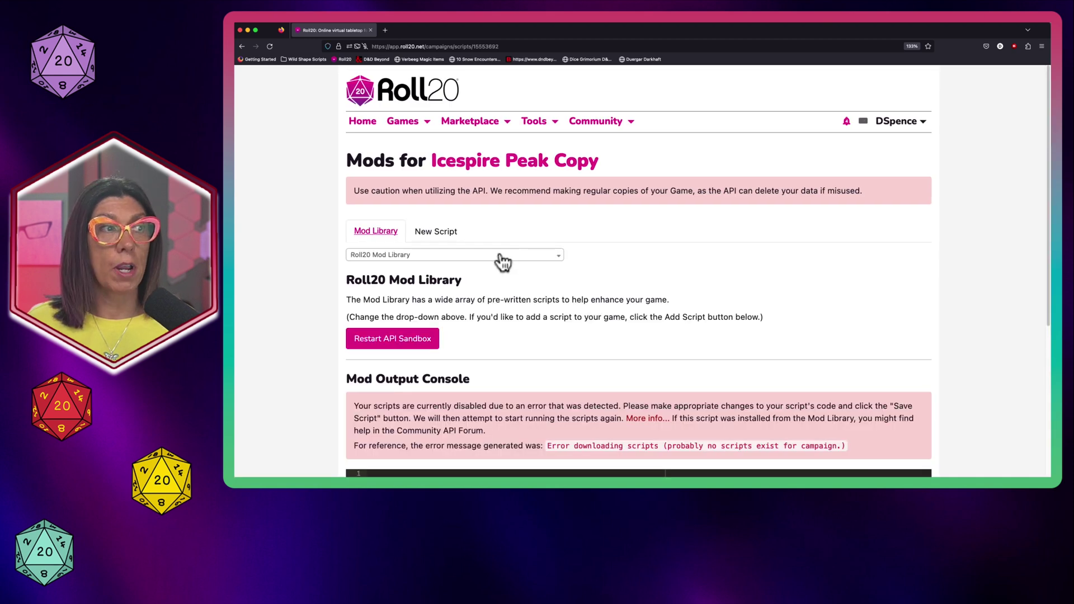
Search the Roll20 Mod Library for Wildshape and select the D&D 5E - WildShape script
left_click(501, 257)
type("Wildshape")
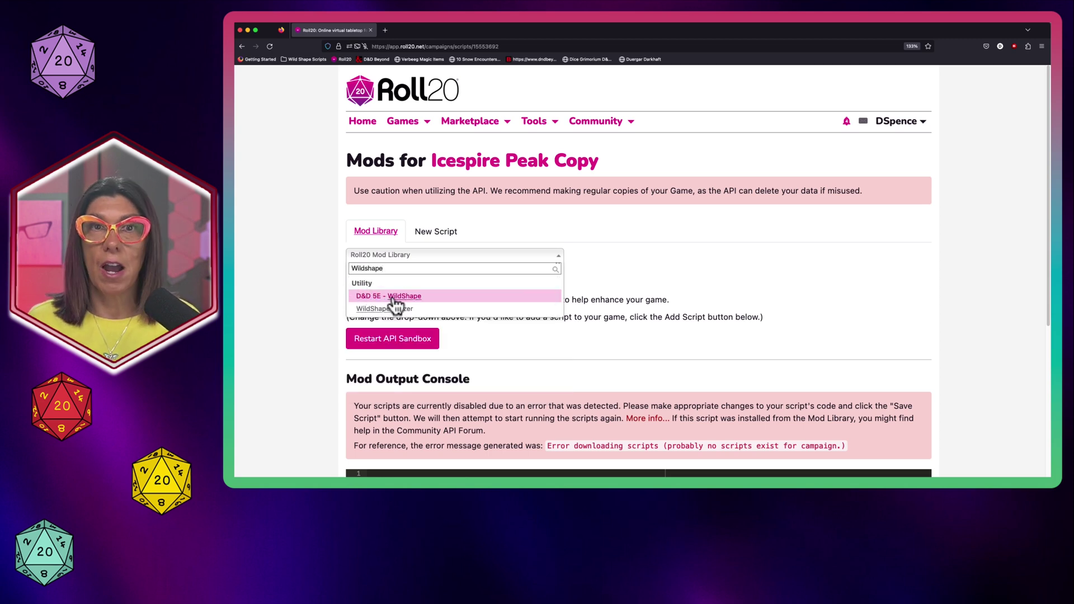
key("super+plus")
key("super+plus")
key("super+plus")
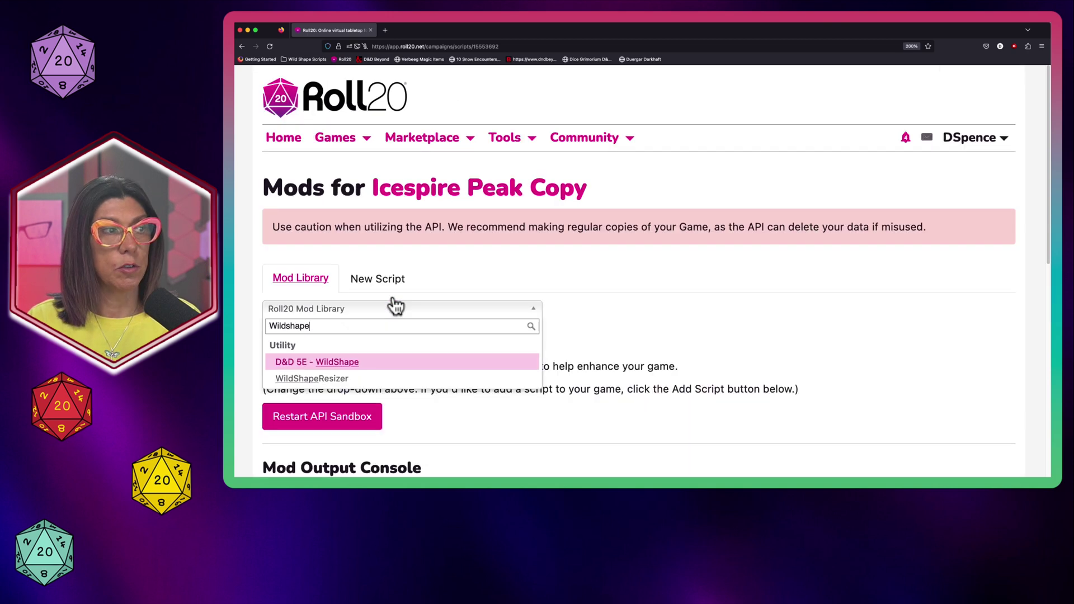
scroll(392, 302, "down", 1)
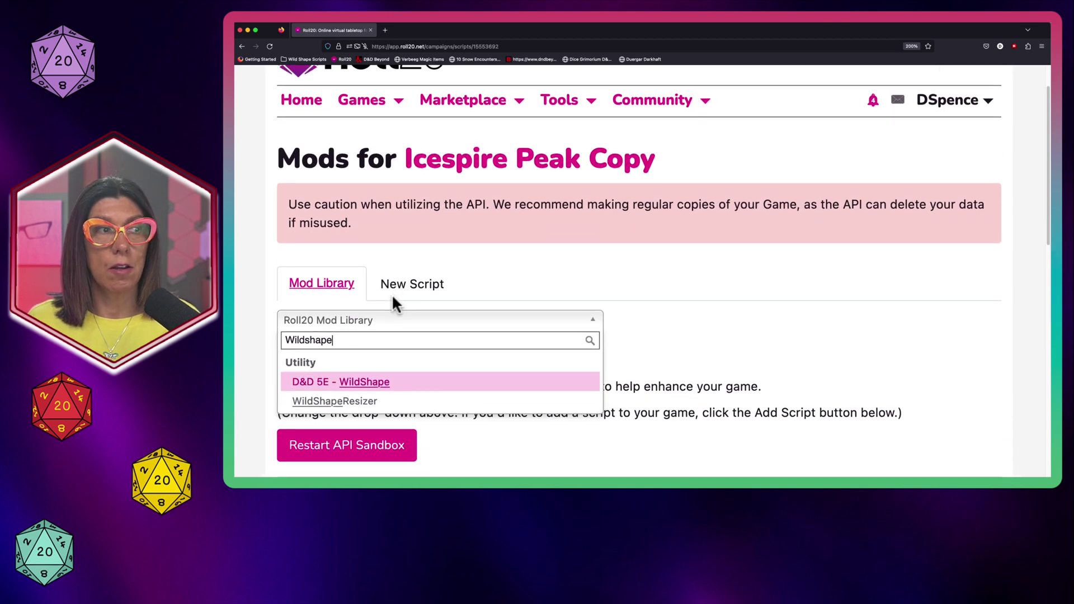
key("Return")
Read the D&D 5E - WildShape description, including its automatic features, druid-only features and important notes
scroll(436, 361, "down", 3)
scroll(437, 358, "down", 2)
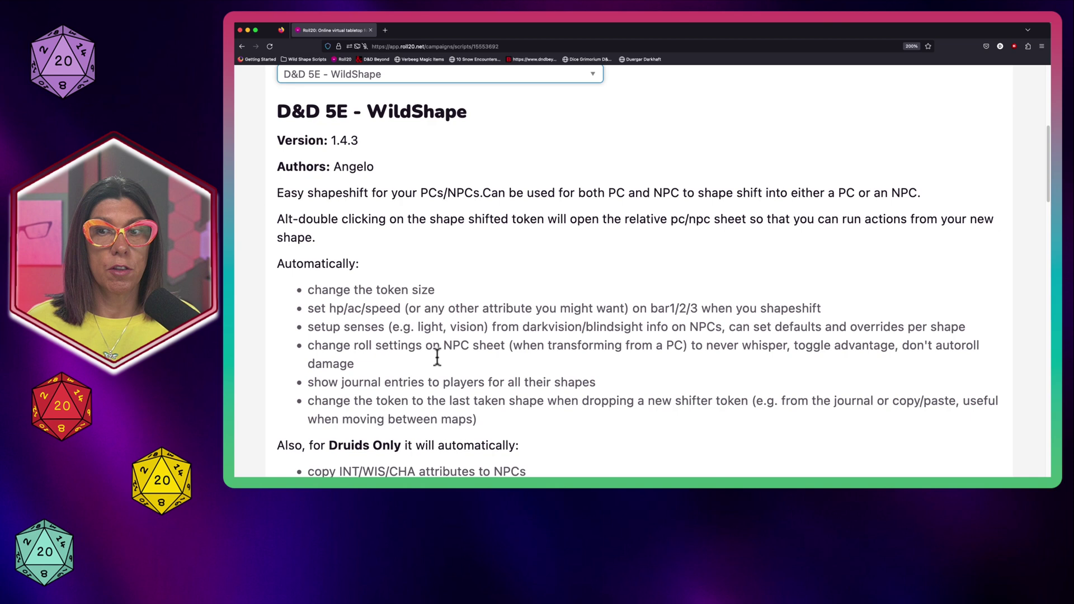
scroll(437, 357, "down", 1)
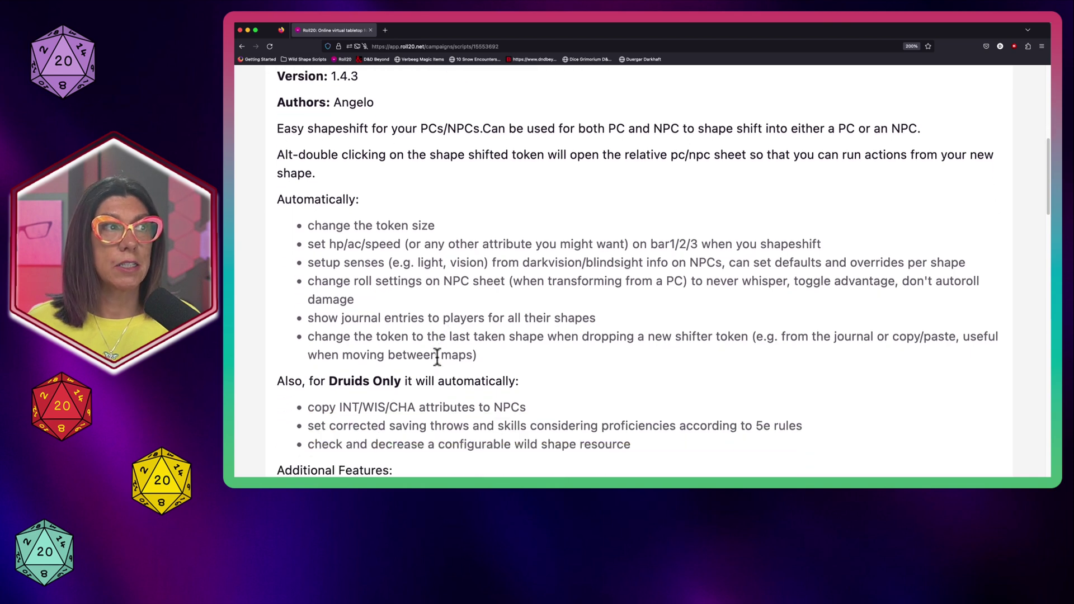
scroll(436, 358, "down", 1)
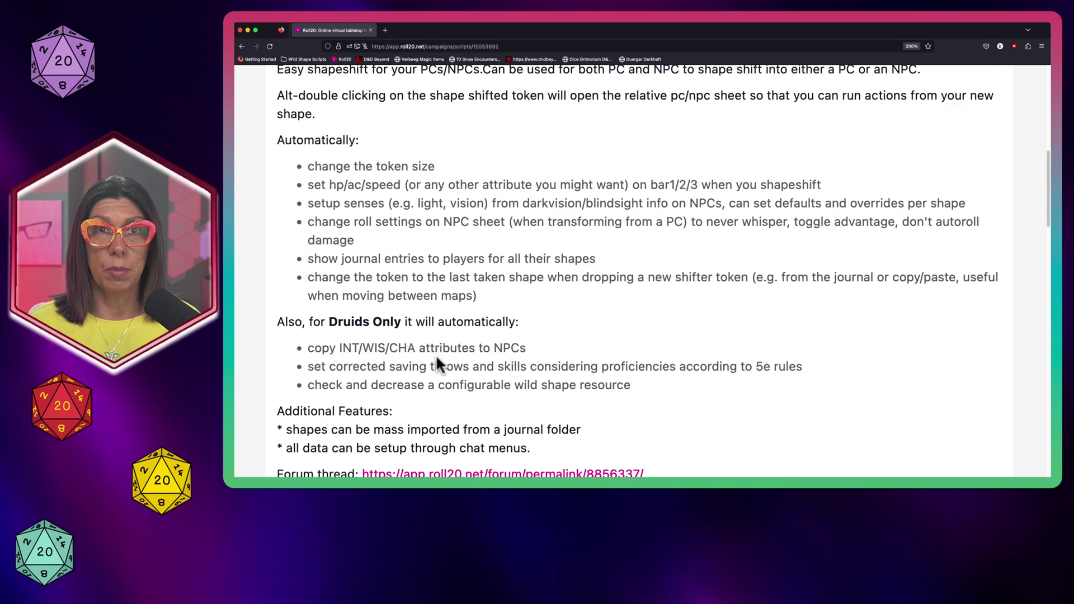
scroll(435, 354, "down", 5)
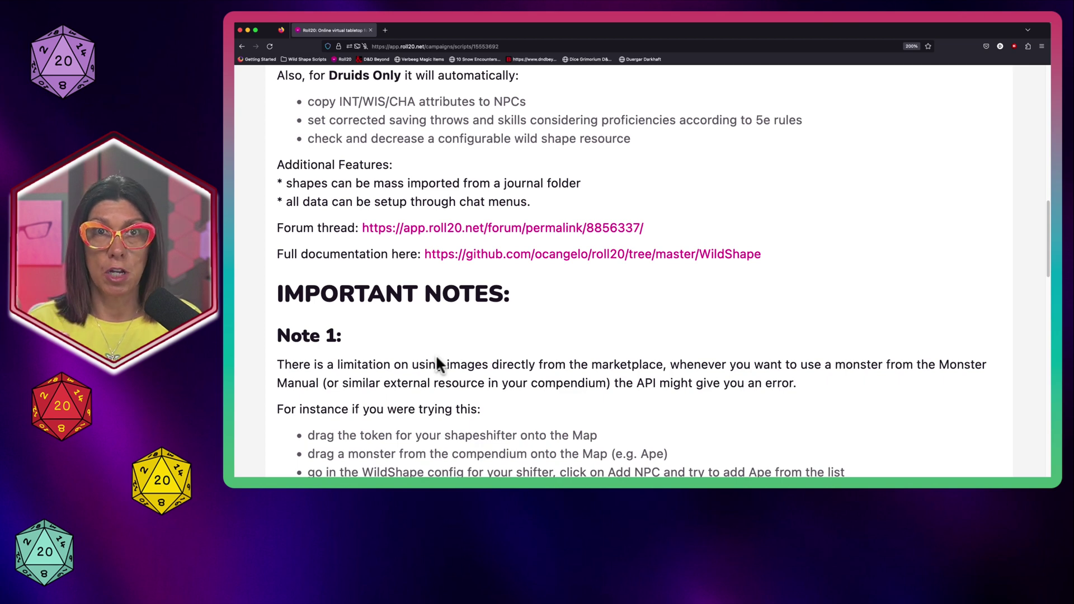
scroll(437, 358, "down", 5)
scroll(437, 361, "down", 1)
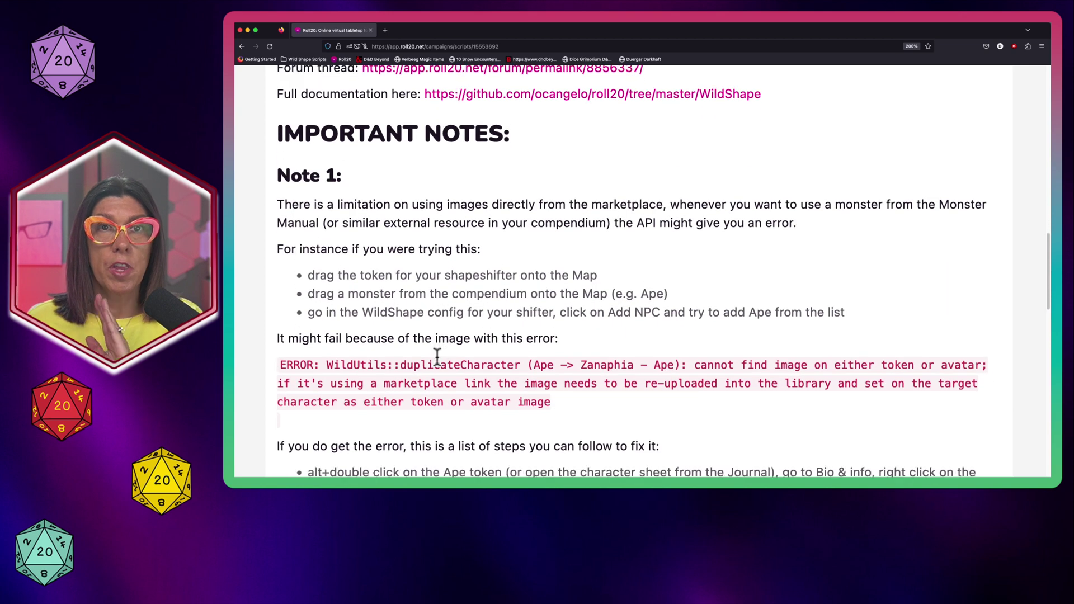
scroll(437, 358, "down", 1)
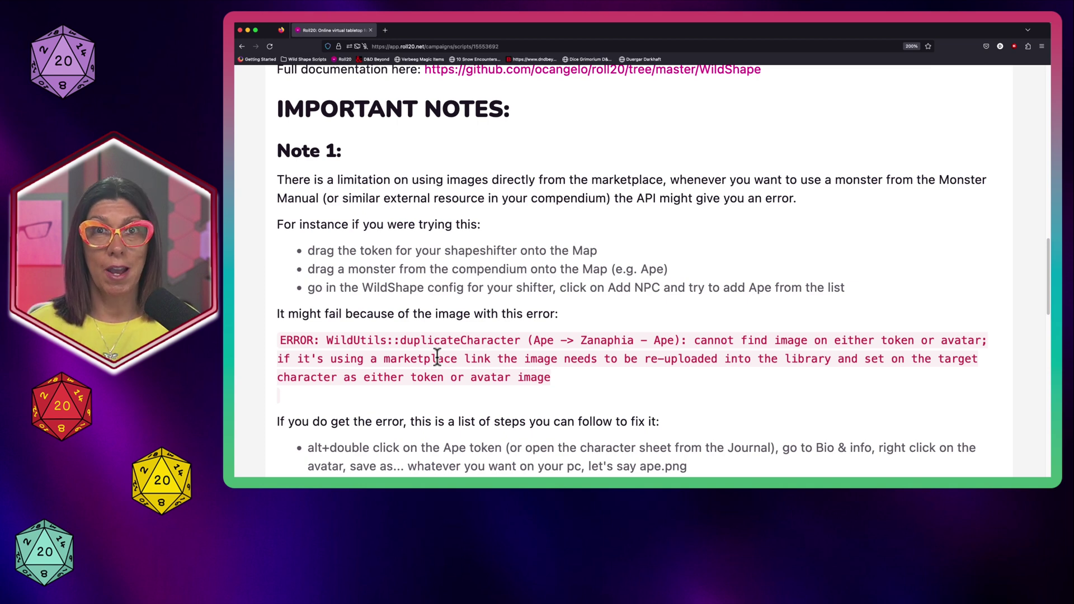
scroll(437, 357, "down", 5)
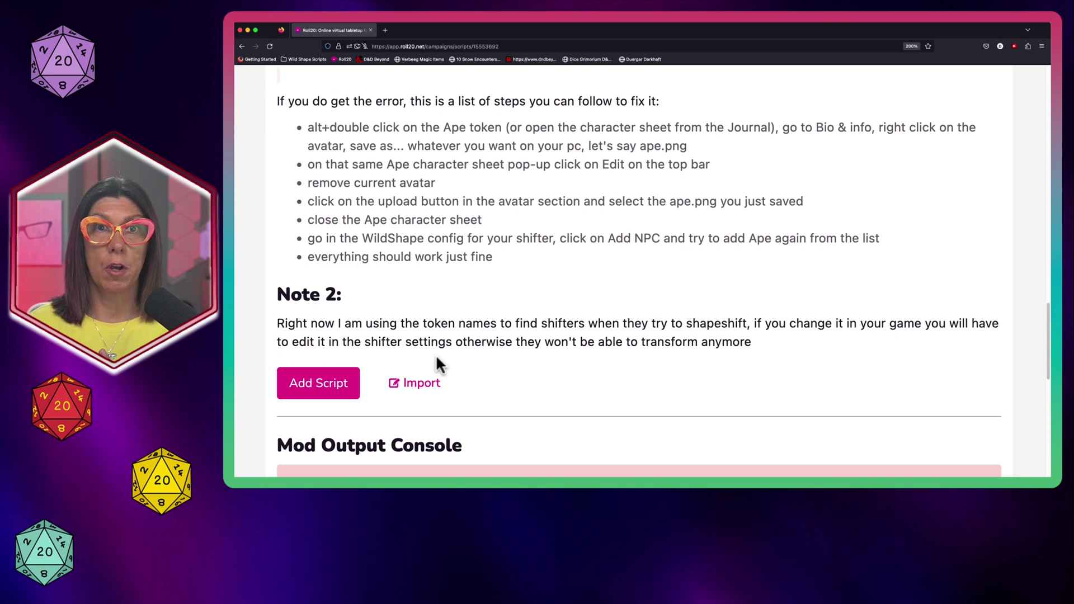
Add the D&D 5E - WildShape script to the game, accepting the installation of the required WildHelpers script
left_click(331, 378)
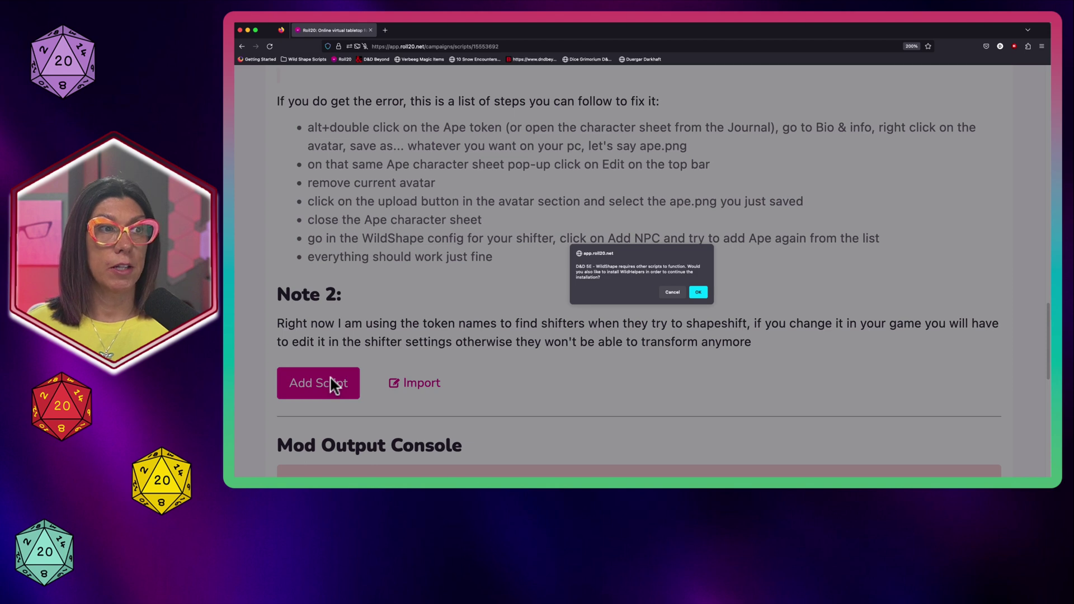
left_click(698, 291)
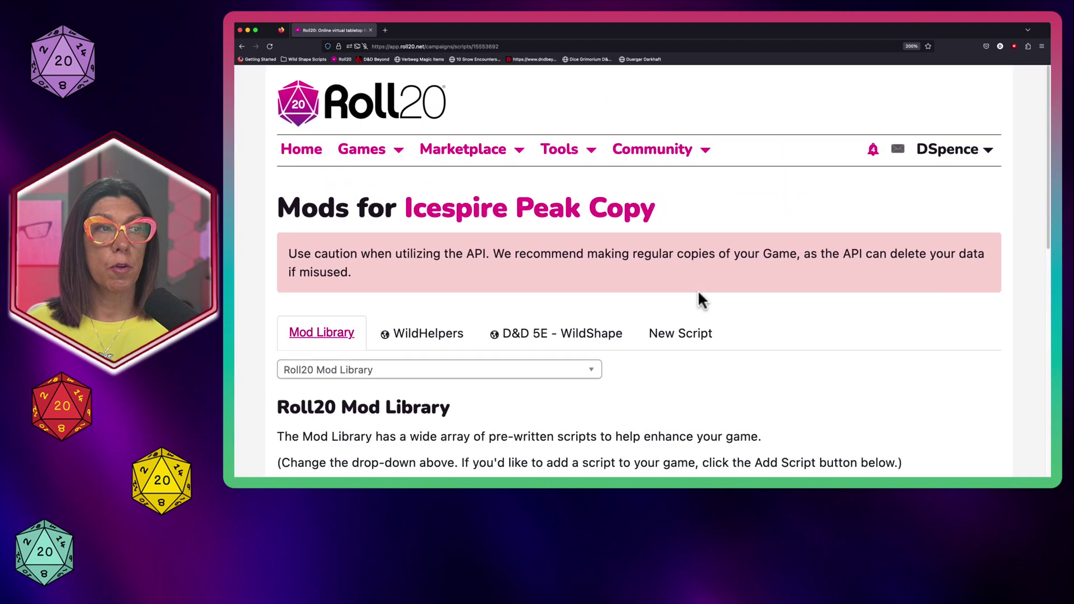
scroll(671, 358, "down", 5)
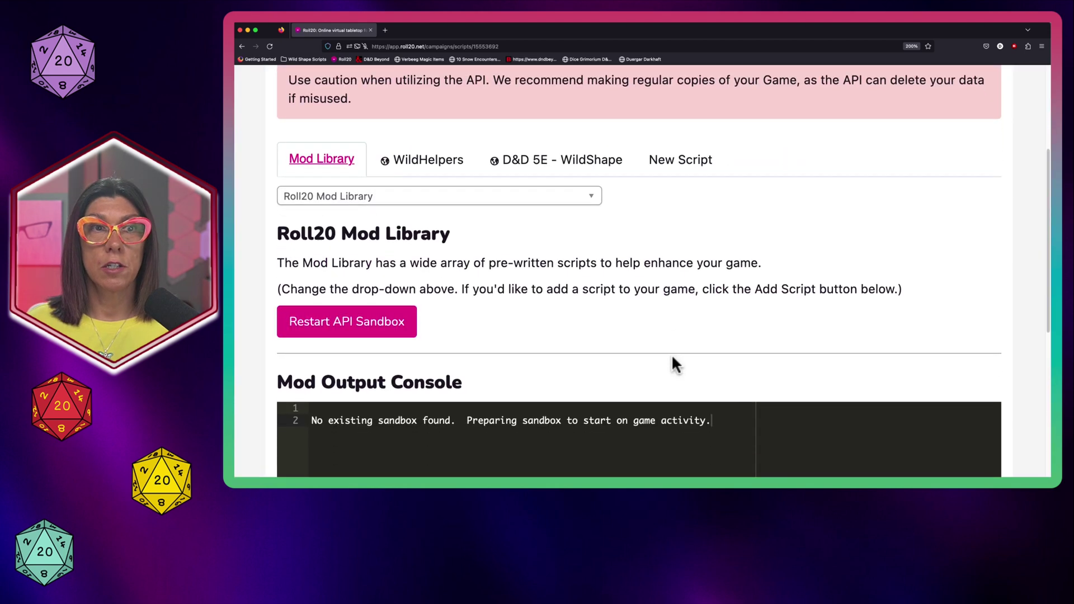
scroll(673, 357, "down", 2)
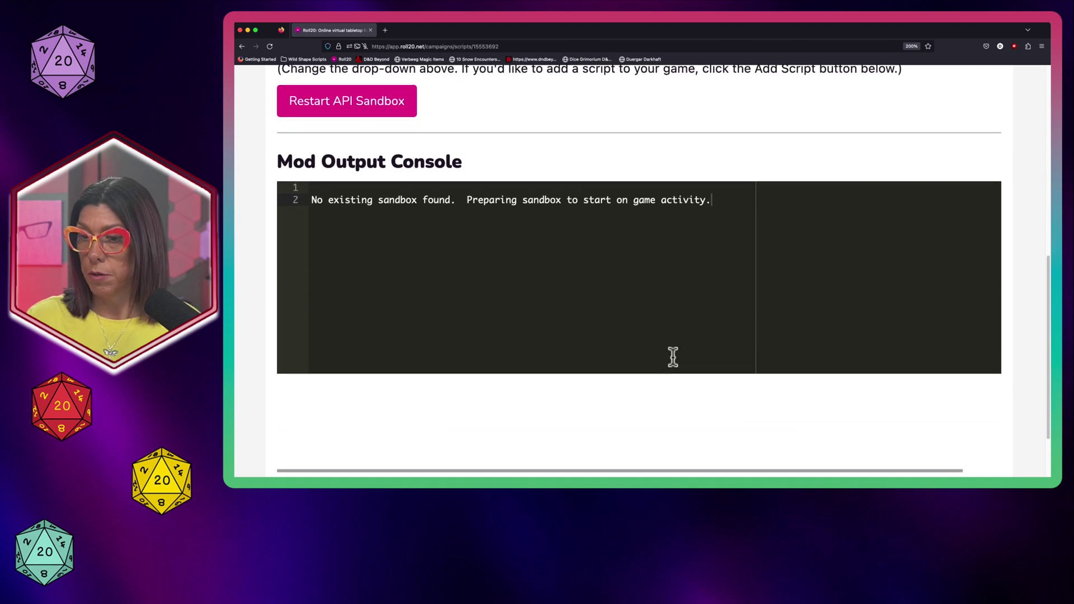
Restart the API sandbox and check the Mod Output Console for the script's startup messages
scroll(673, 357, "up", 3)
left_click(376, 309)
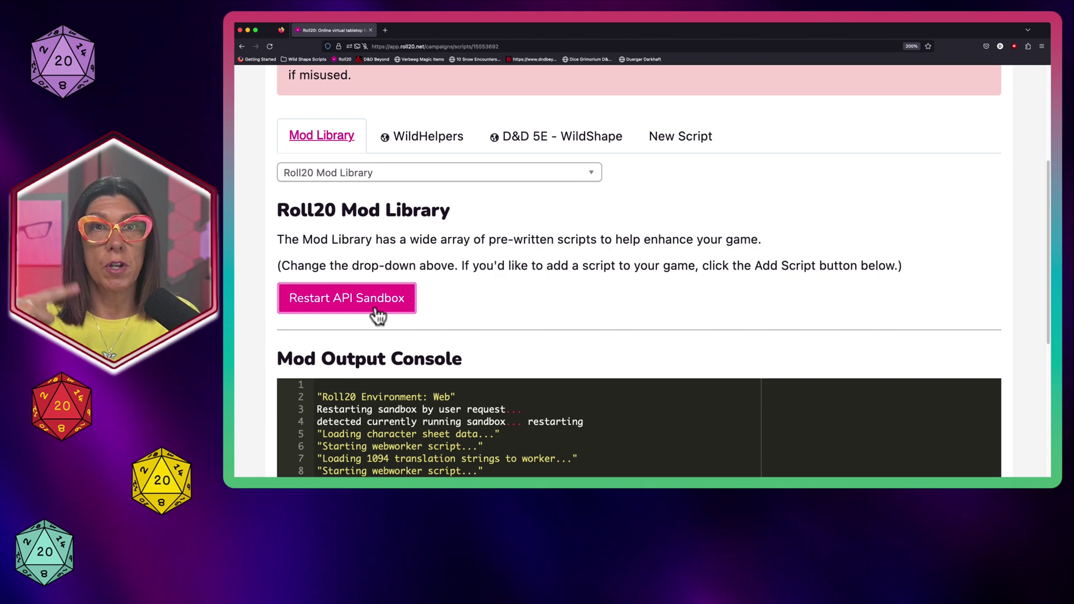
scroll(528, 211, "down", 5)
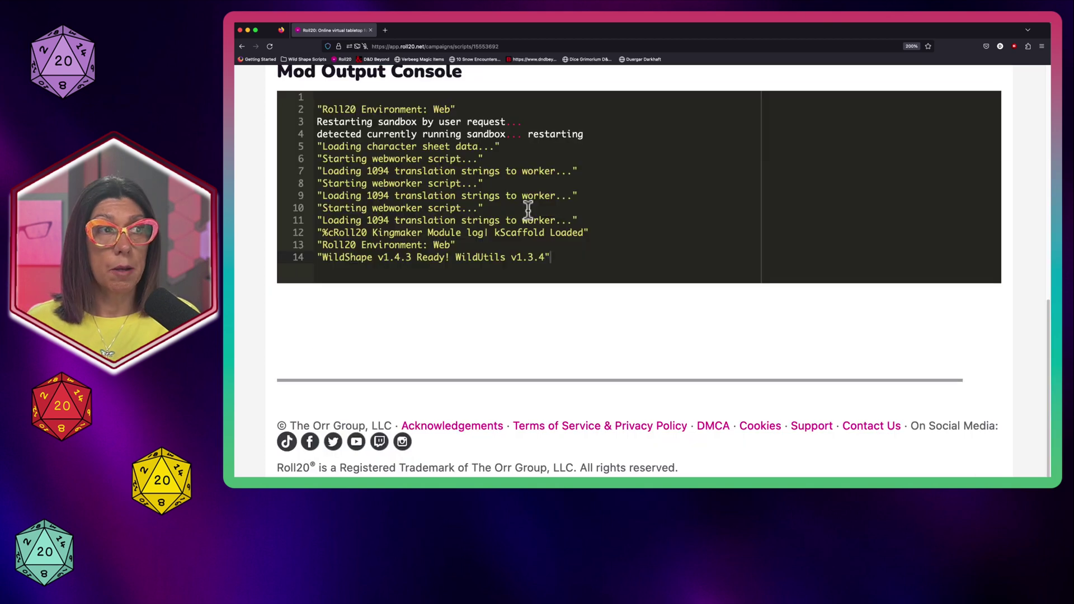
scroll(528, 211, "up", 8)
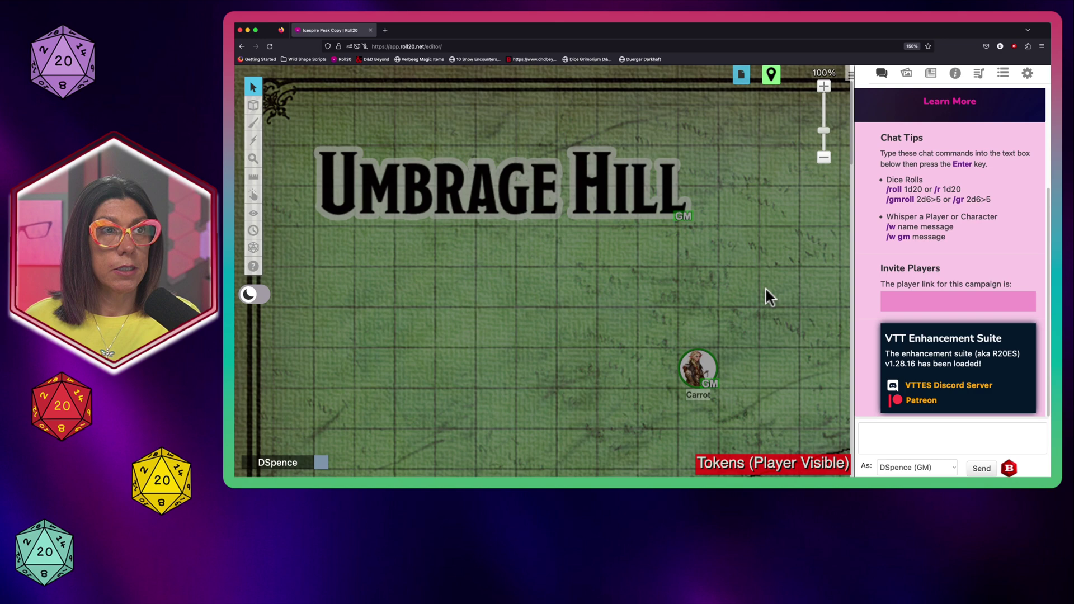
In the game's Umbrage Hill map, open the Carrot token's character sheet, review its stats and resources, and close it
left_click_drag(768, 291, 354, 354)
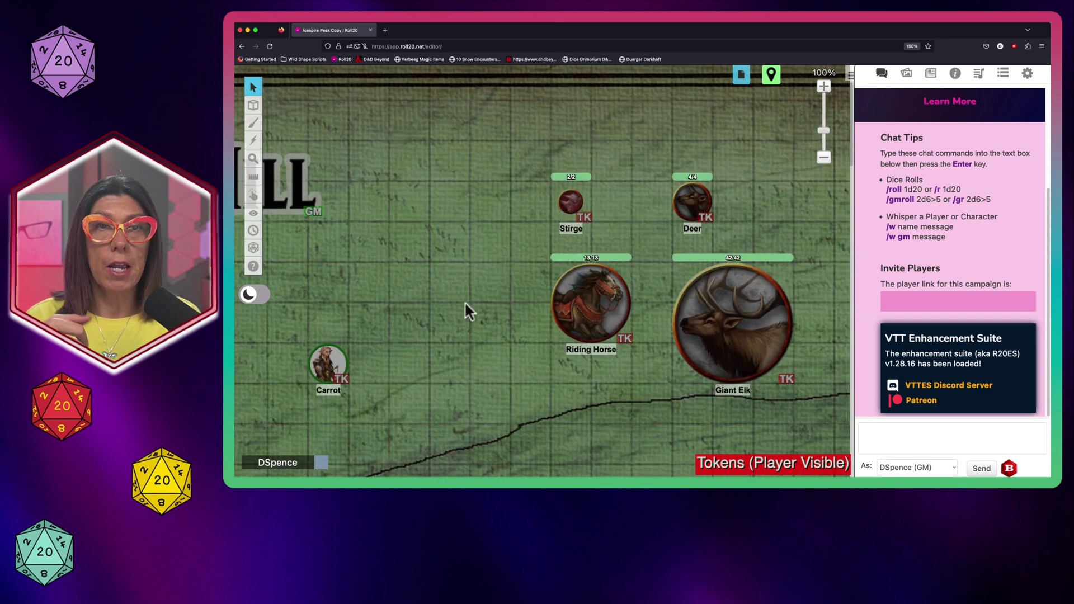
left_click(321, 364)
double_click(320, 364)
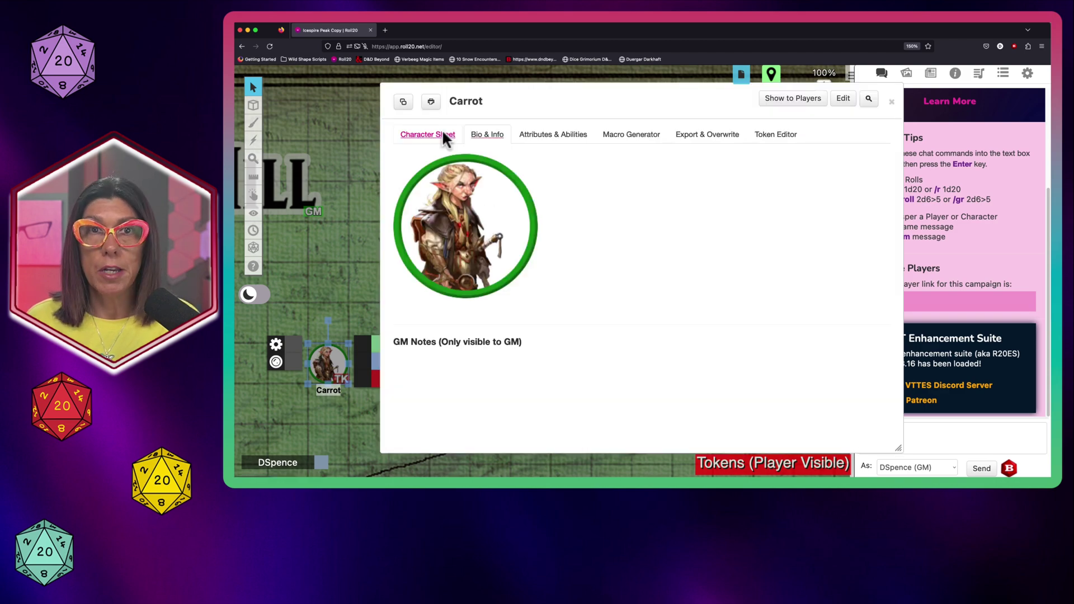
left_click(441, 136)
scroll(631, 247, "down", 3)
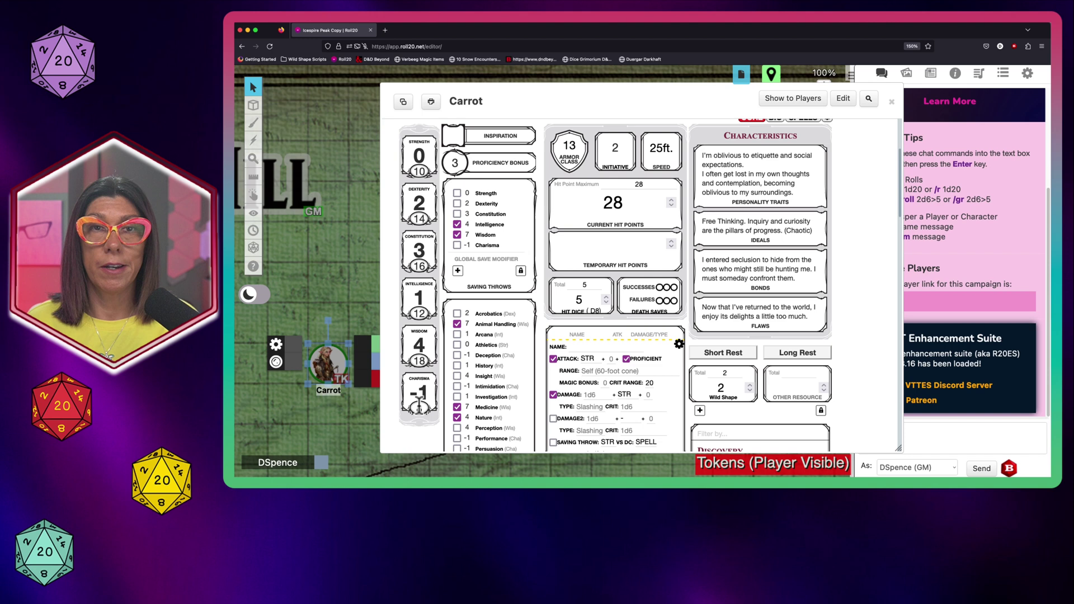
key("Escape")
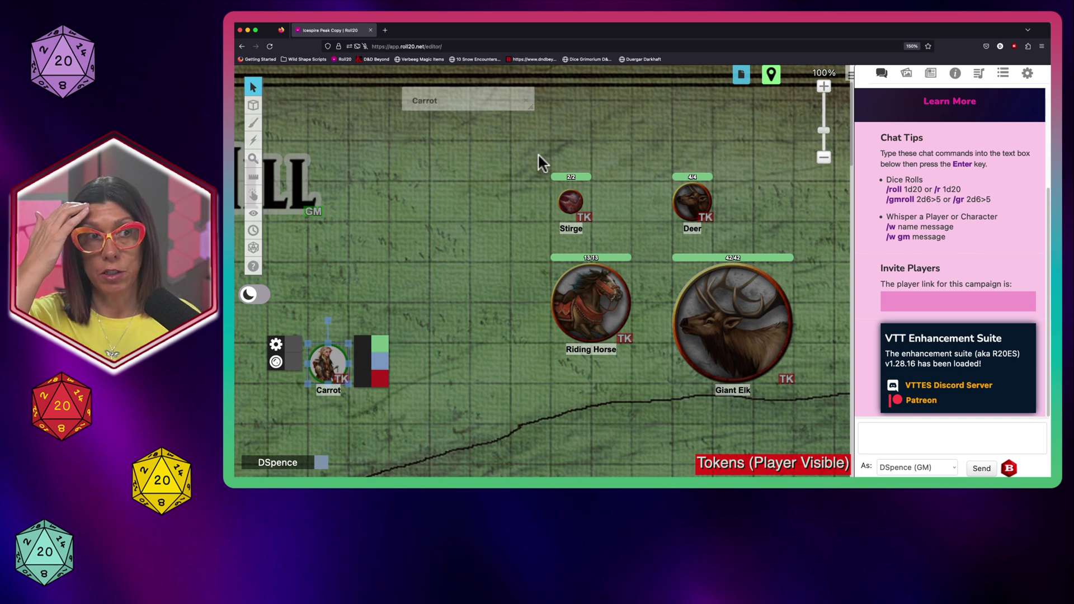
Create a macro named Wildshape with the action !ws, shown as a token action, and save it
left_click(1001, 73)
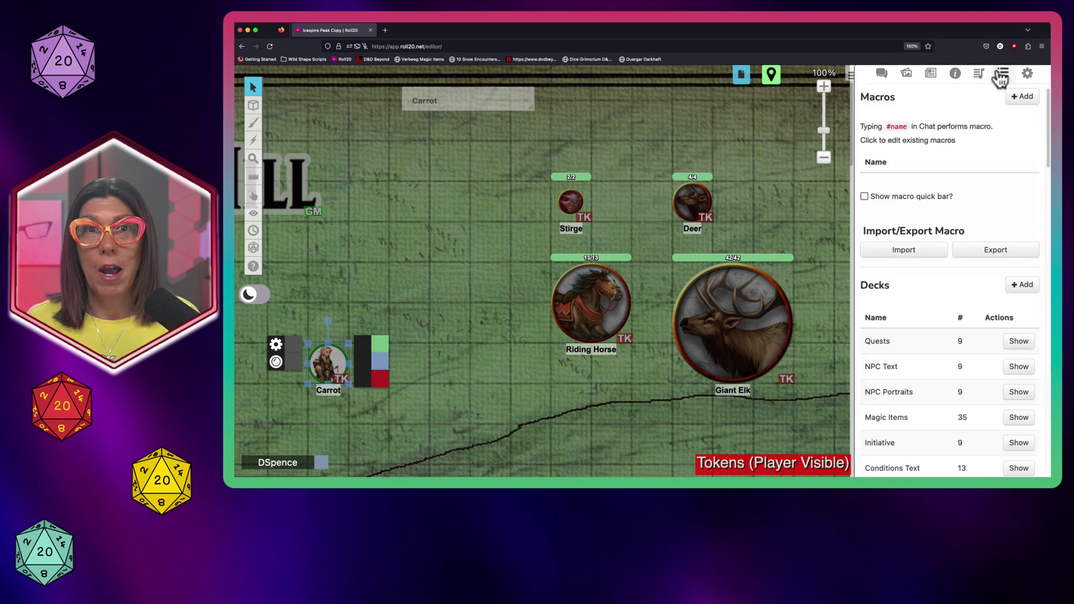
left_click(1022, 97)
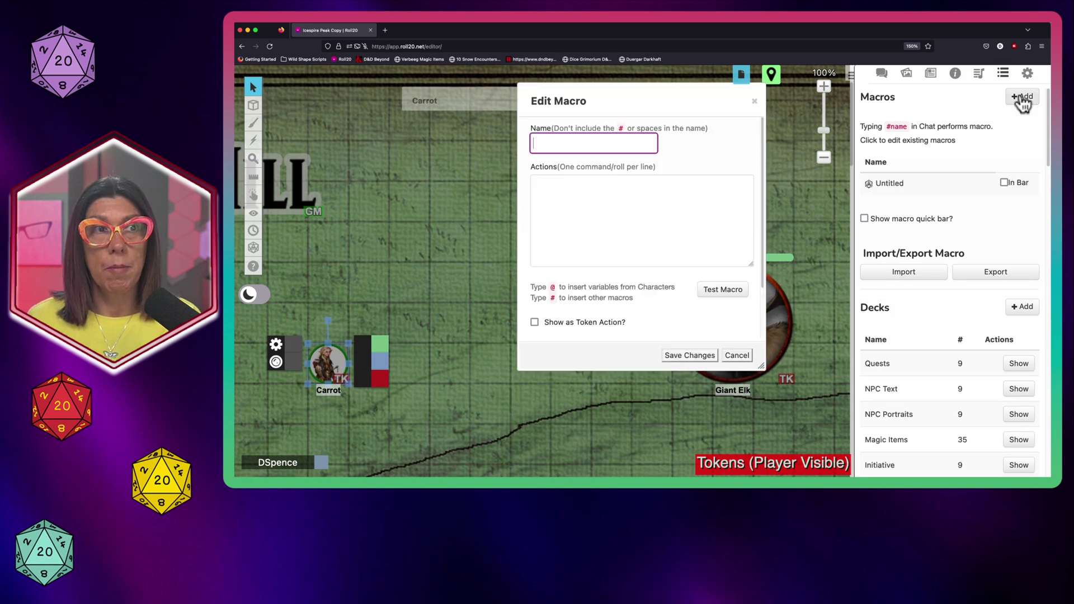
type("Wildshape")
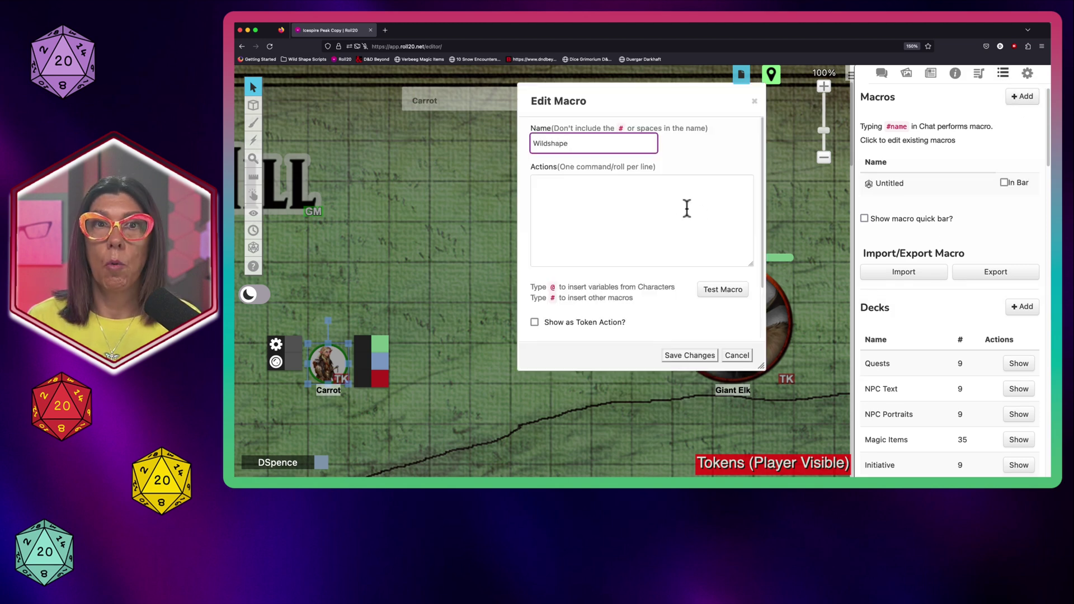
left_click(607, 219)
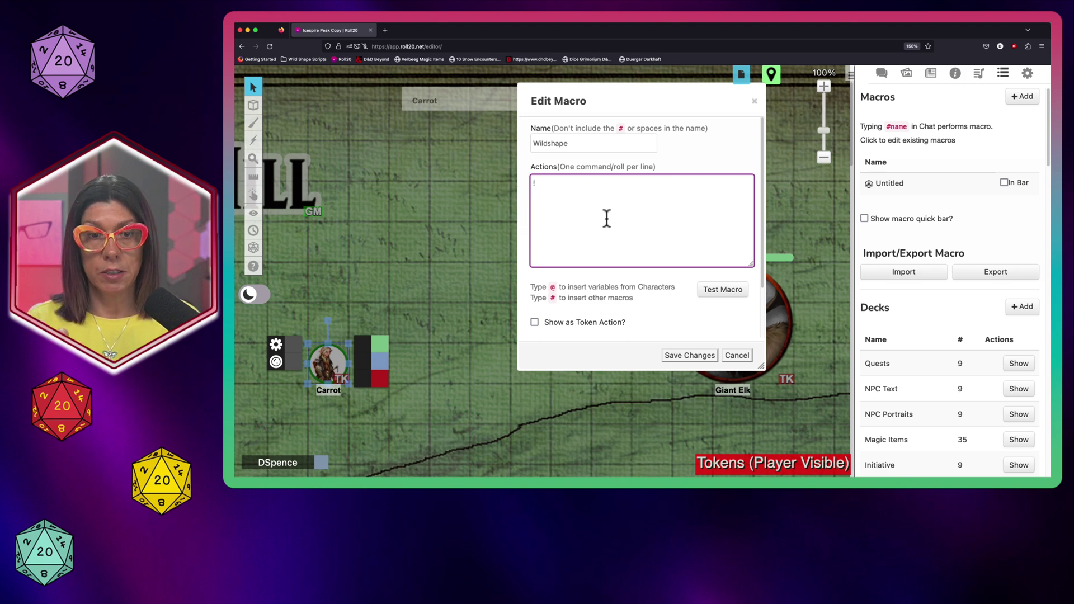
type("!ws")
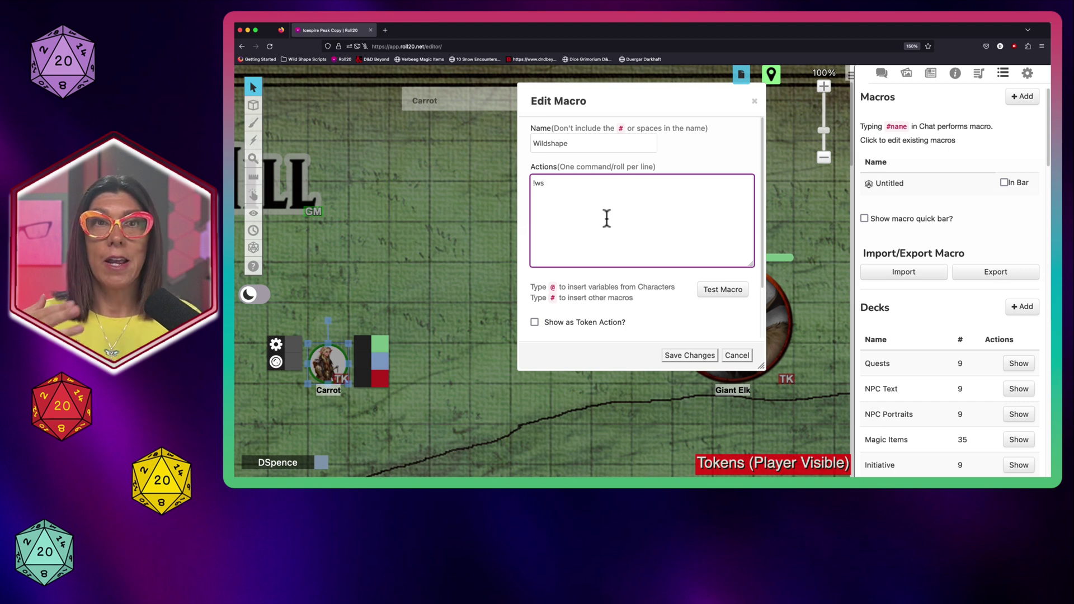
left_click(534, 323)
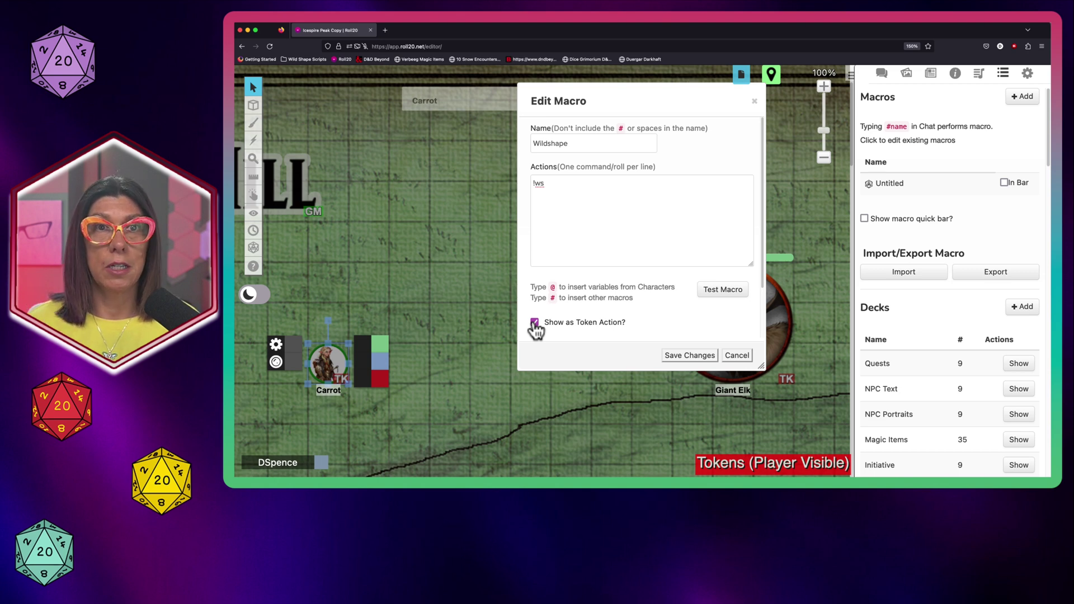
left_click(691, 356)
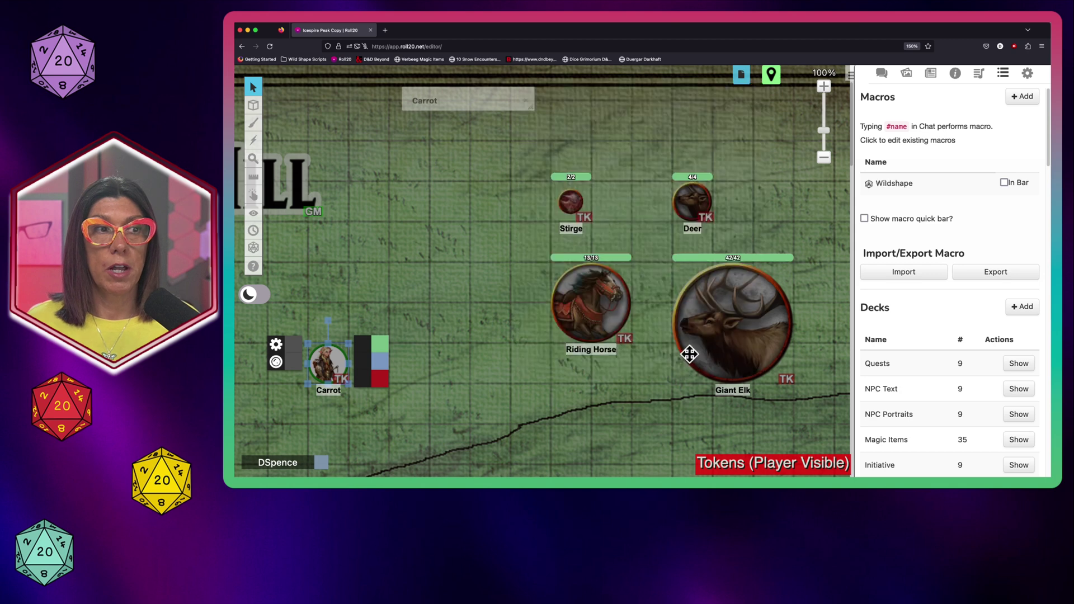
Add the Wildshape macro to the quick bar and run it with the chat open and no token selected
left_click(1004, 183)
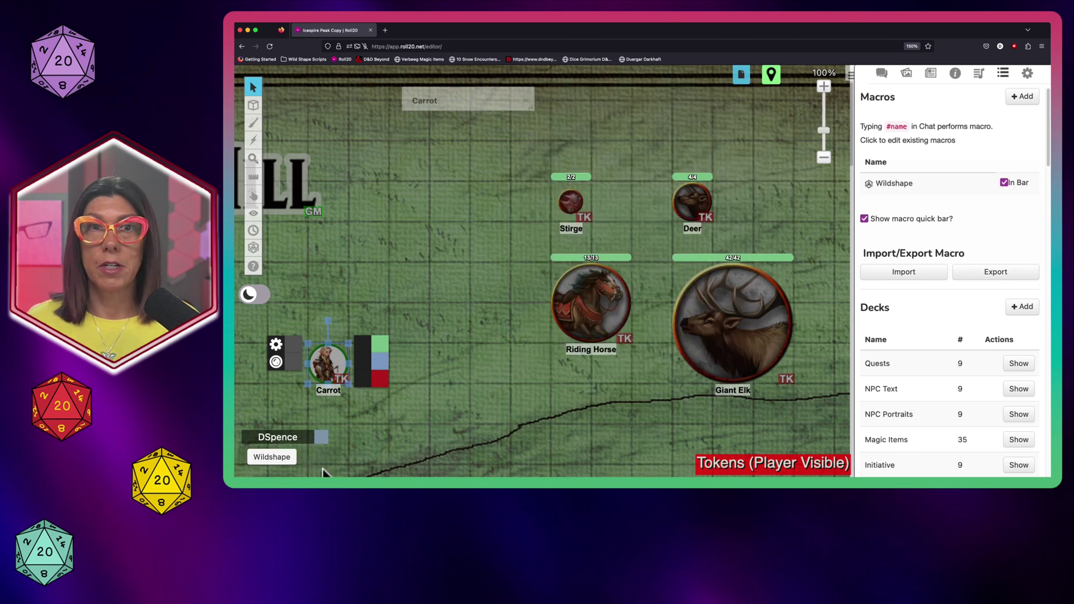
left_click(883, 74)
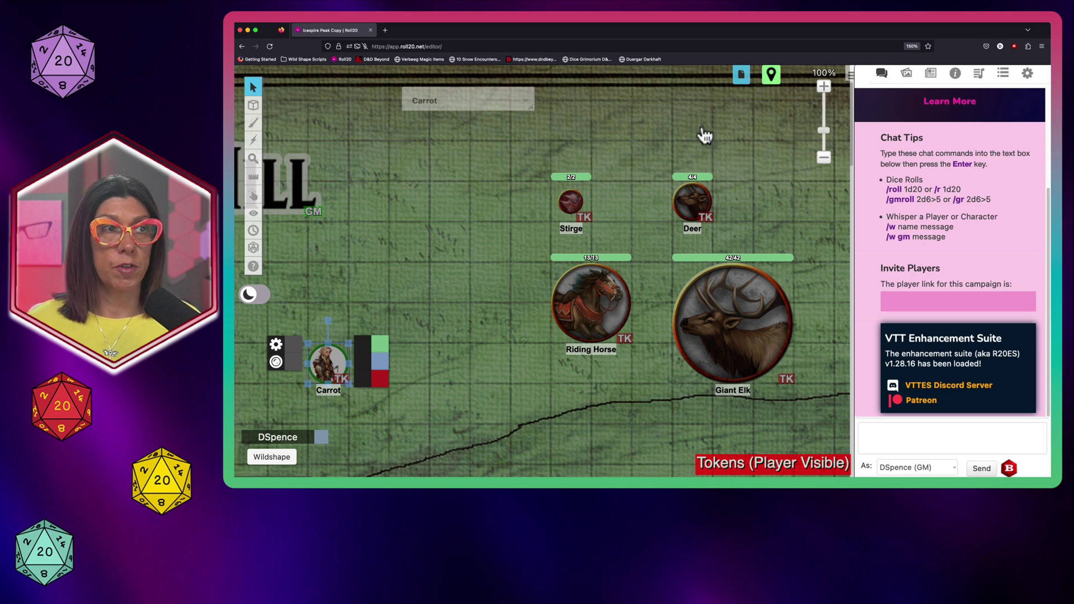
left_click(392, 322)
left_click(276, 457)
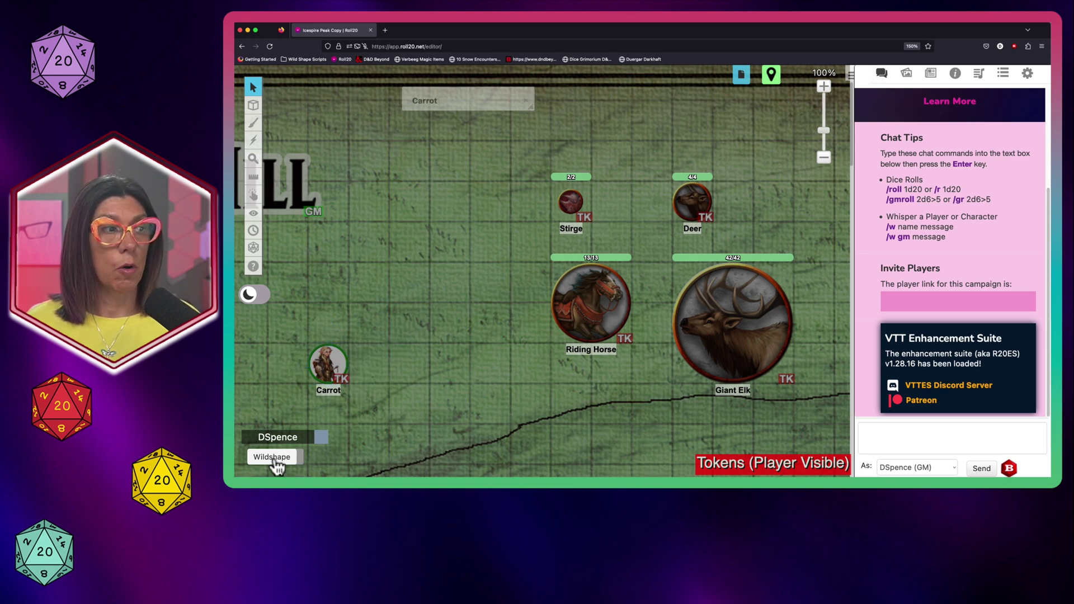
Review the WildShape config options in the chat, including the Mute Shift Messages setting
scroll(876, 240, "up", 3)
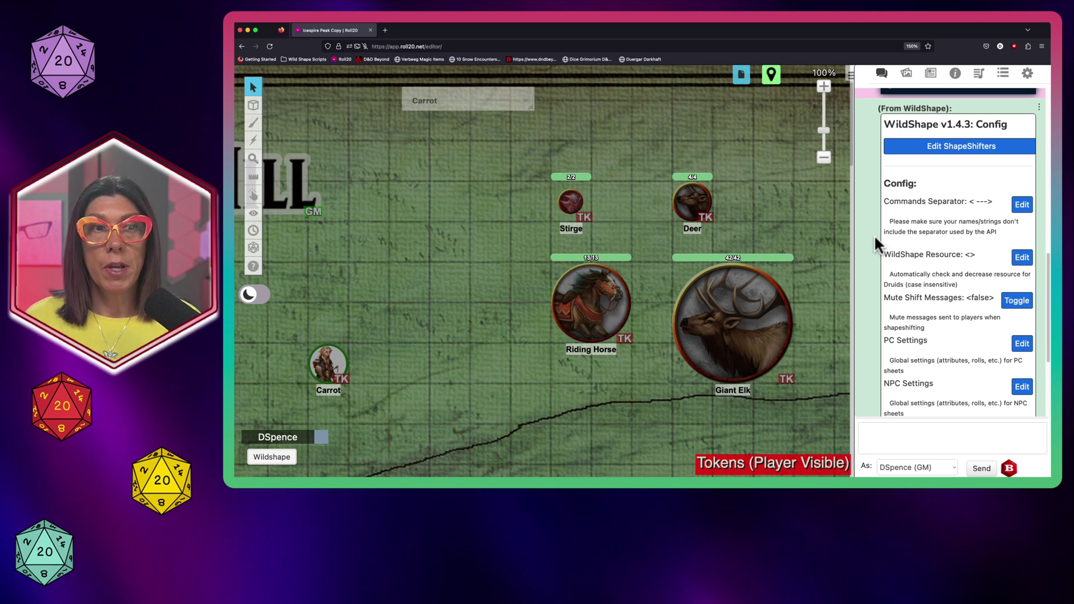
scroll(943, 307, "down", 2)
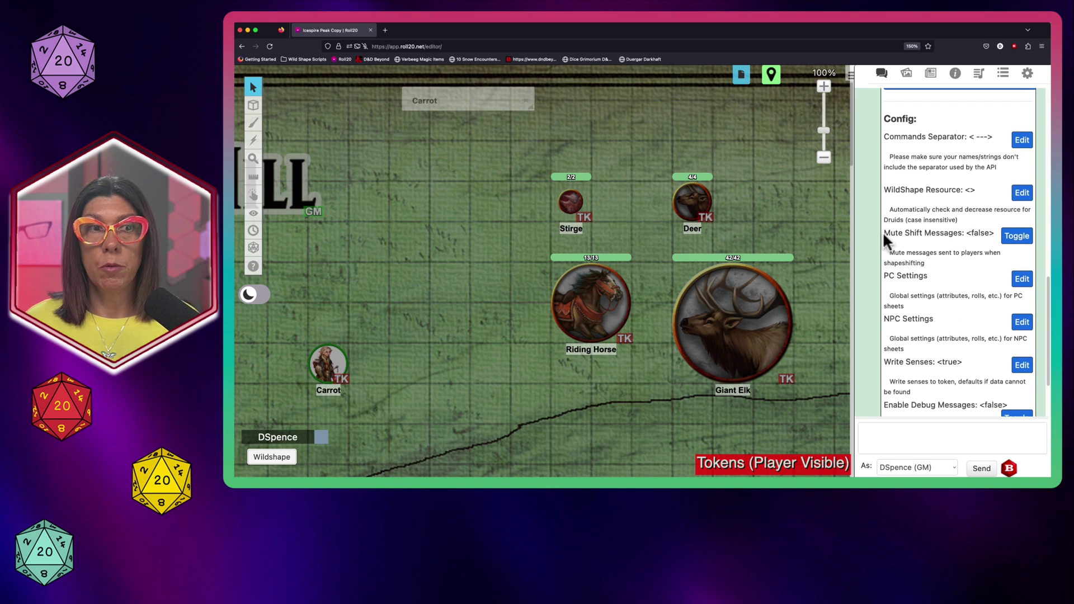
left_click_drag(883, 233, 966, 235)
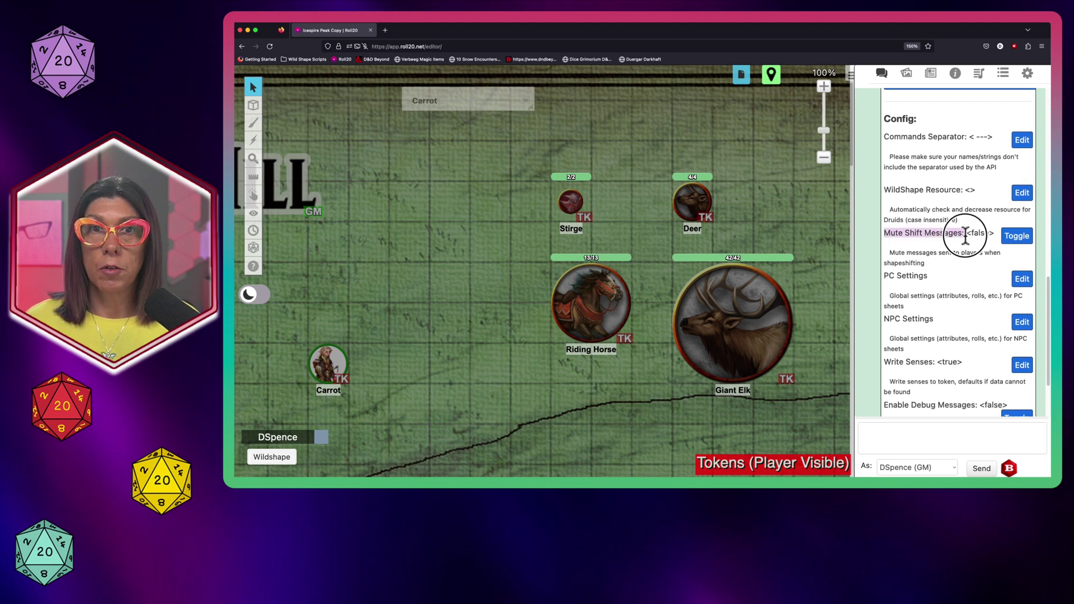
Set Mute Shift Messages to true in the WildShape config and add the Carrot token as a shapeshifter
left_click(1017, 237)
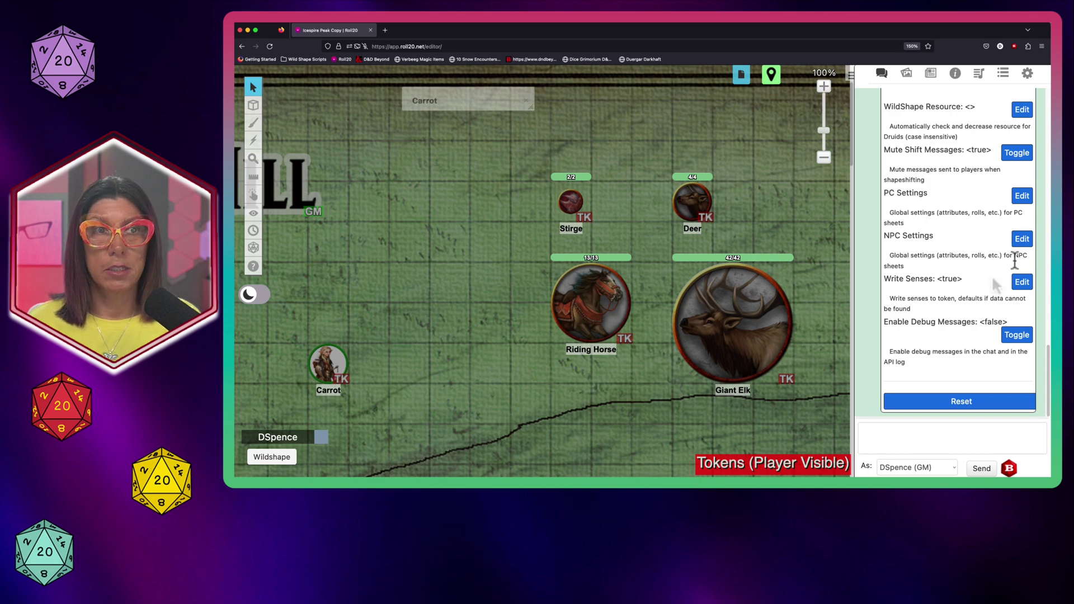
scroll(993, 275, "up", 5)
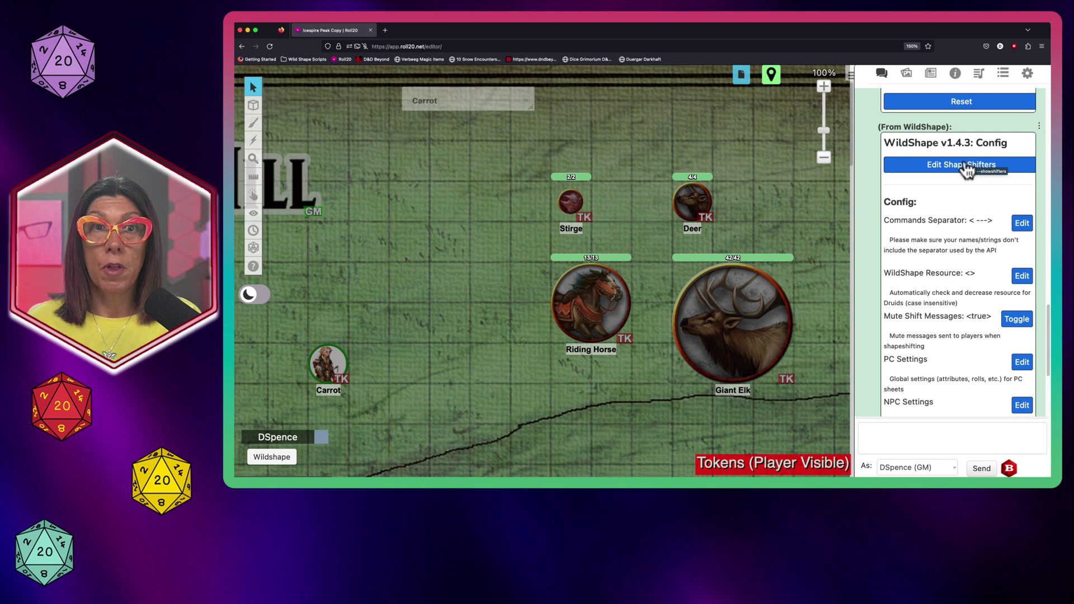
left_click(967, 167)
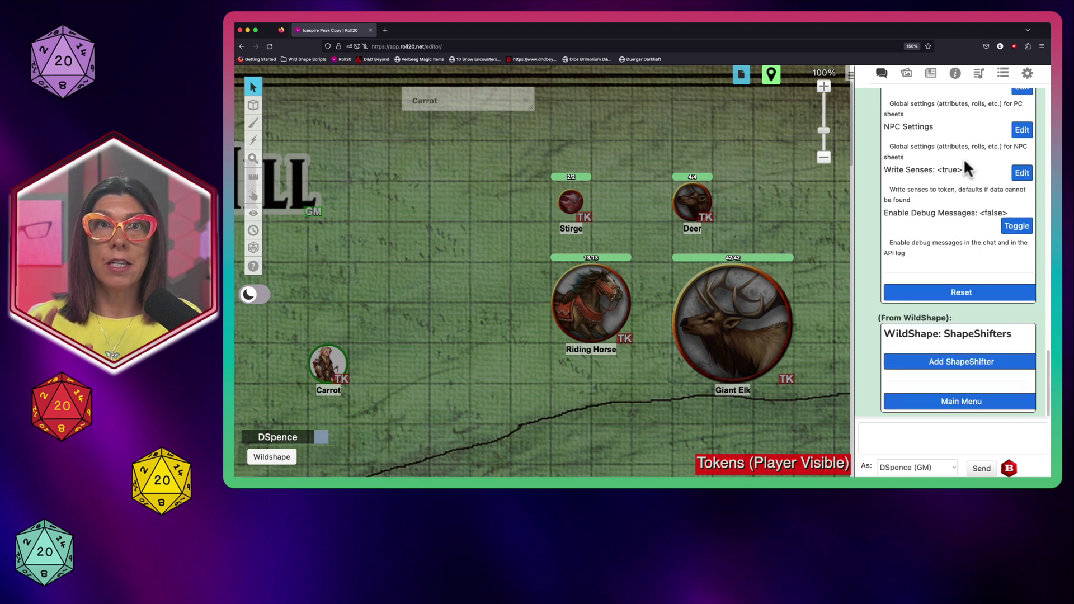
left_click(961, 365)
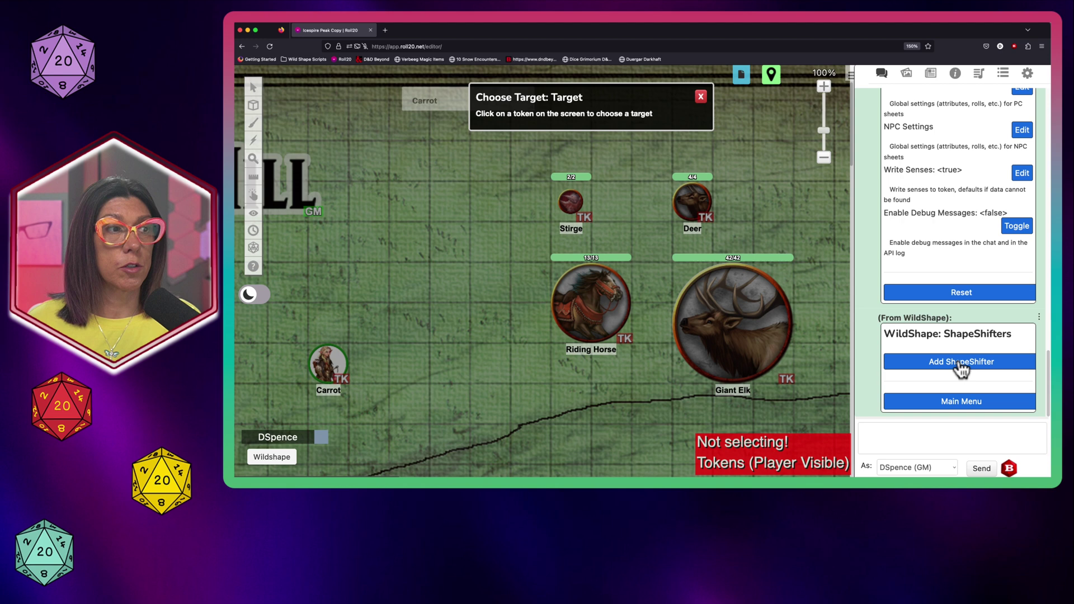
left_click(326, 366)
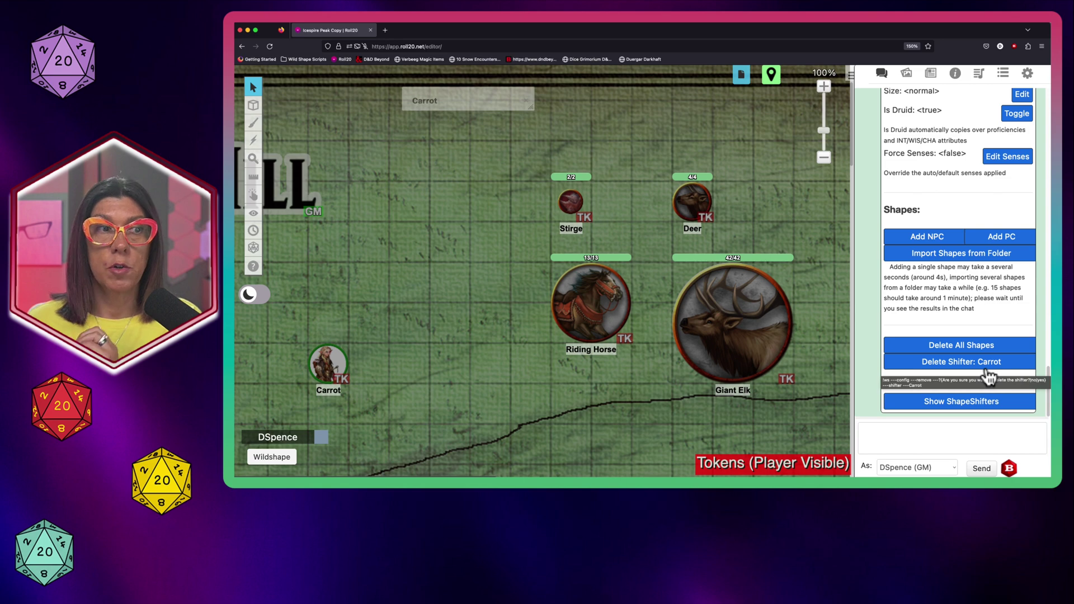
Try to add Stirge as an NPC shape for Carrot and read the WildShape response in the chat
left_click(926, 245)
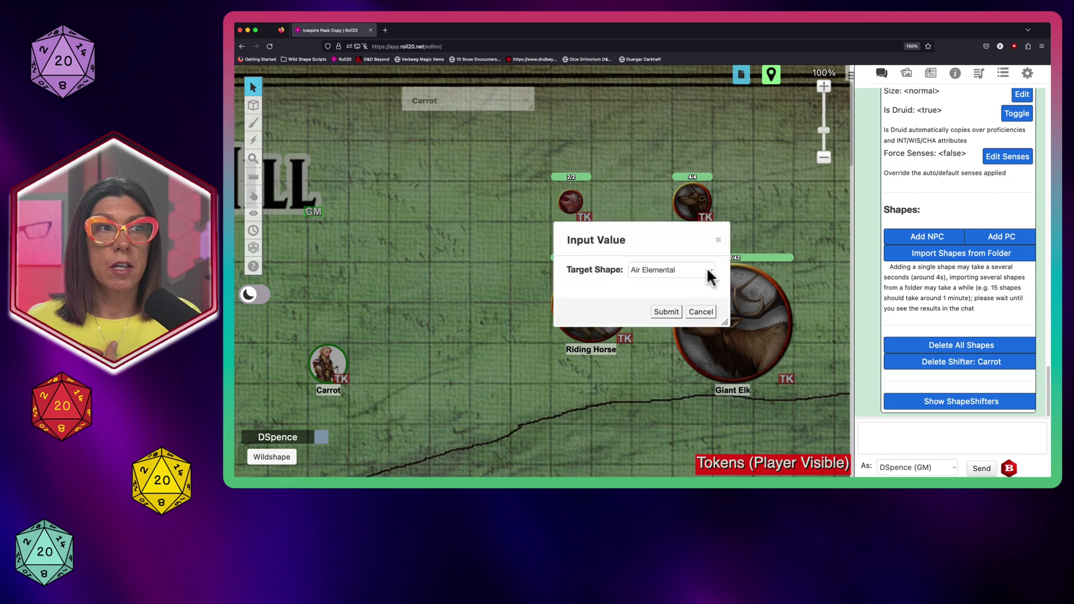
left_click(707, 268)
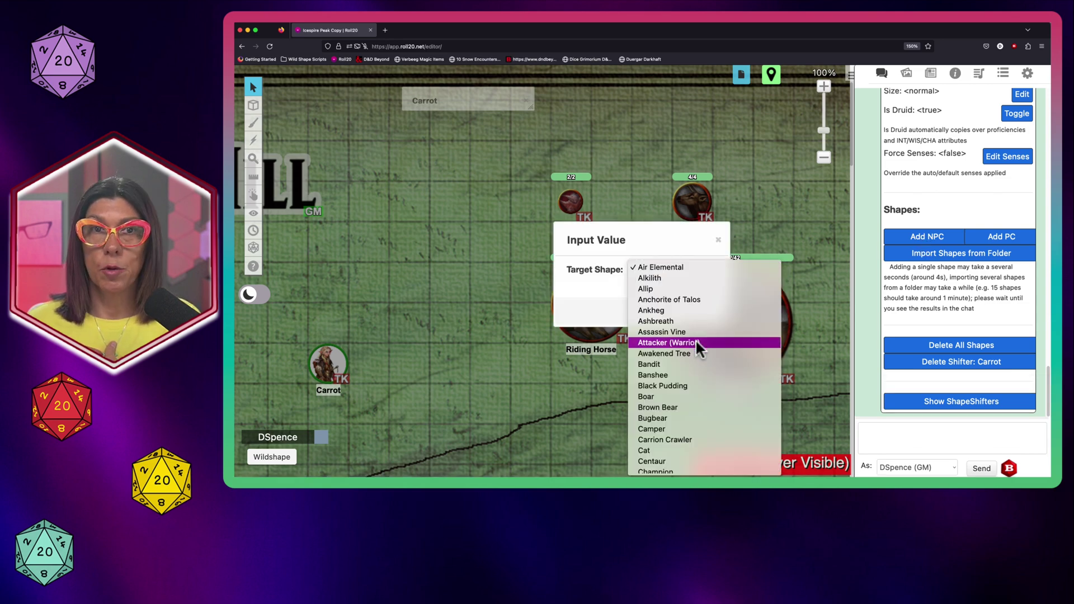
scroll(697, 344, "down", 10)
scroll(696, 339, "down", 15)
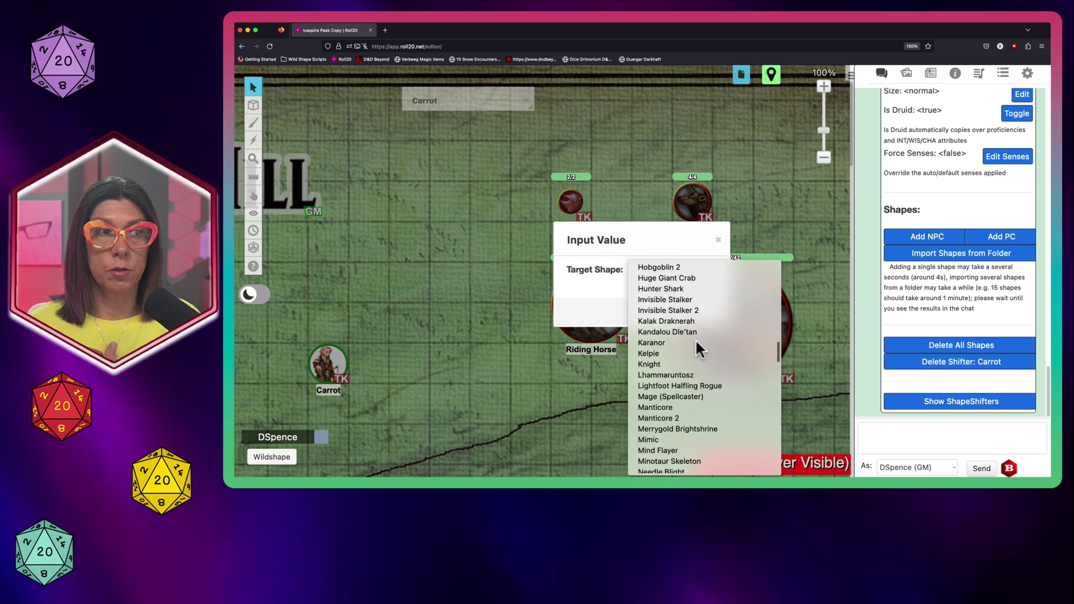
scroll(696, 339, "down", 5)
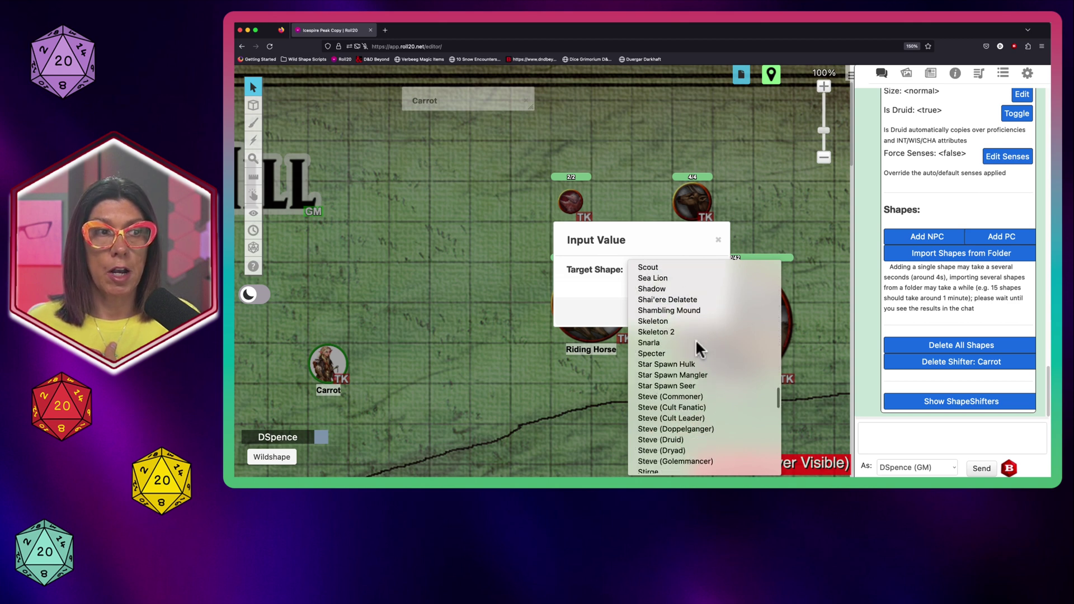
left_click(649, 408)
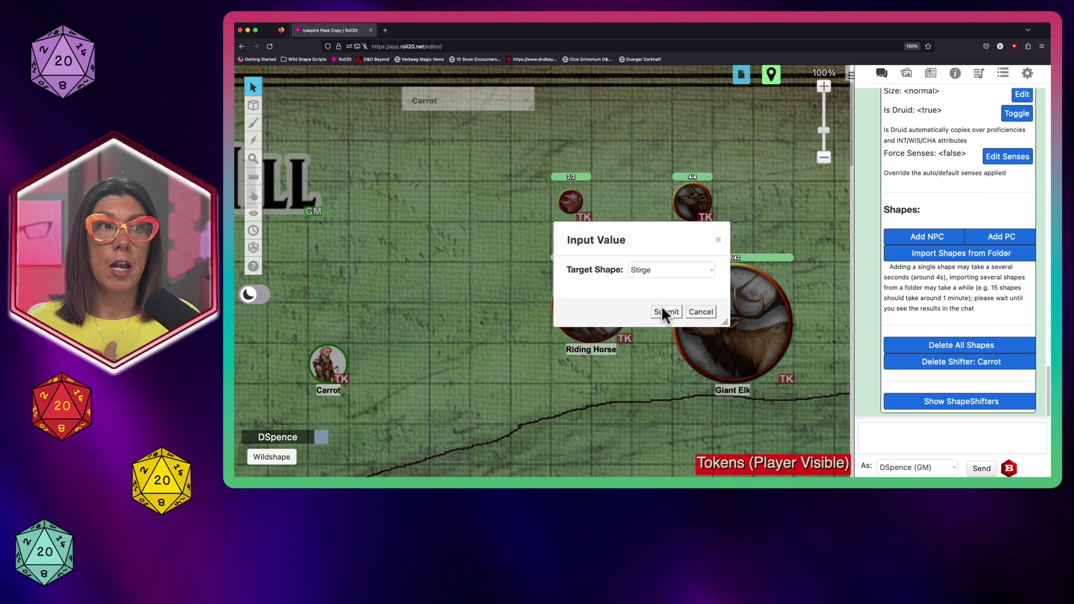
left_click(662, 312)
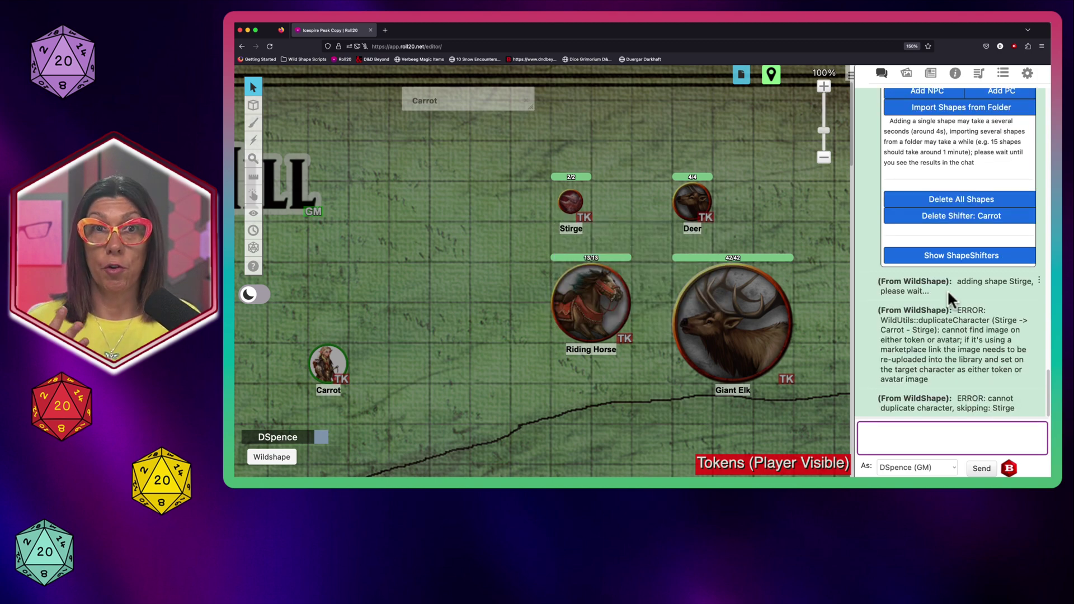
left_click_drag(879, 311, 1027, 411)
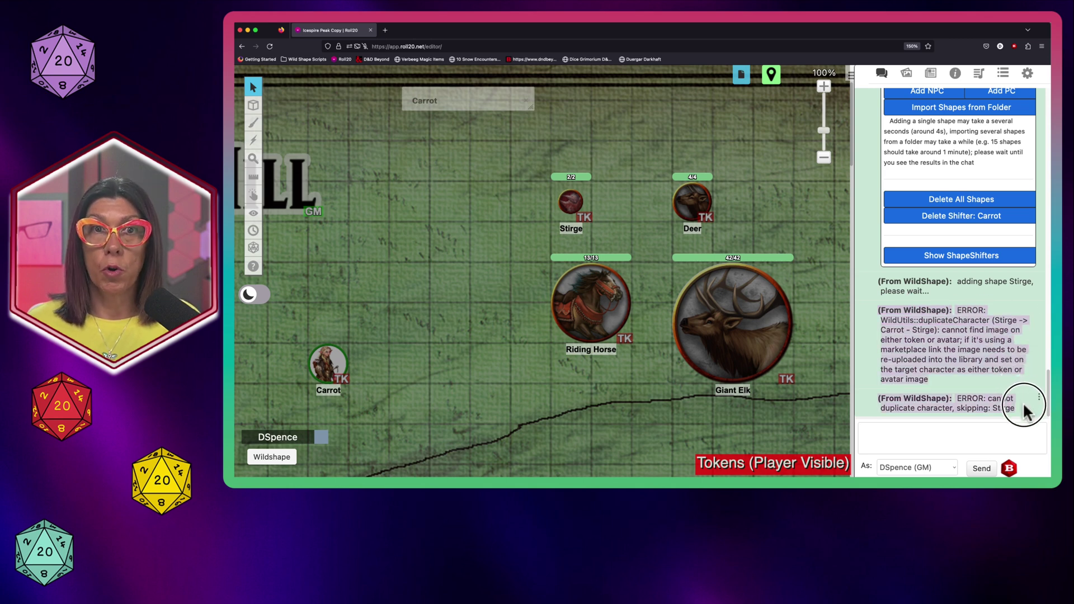
left_click(962, 434)
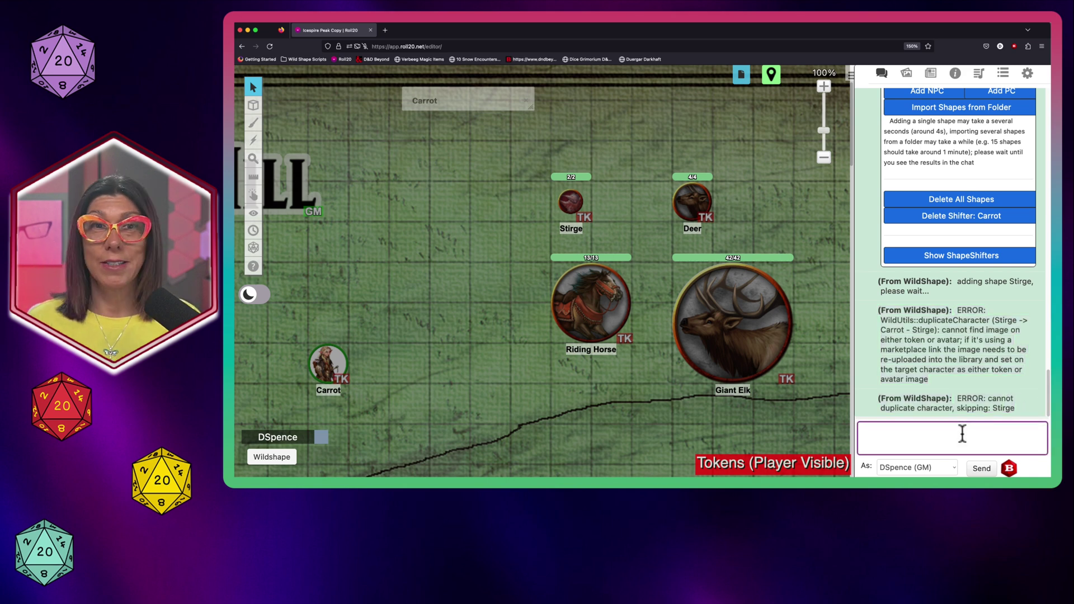
Open the Stirge token's character for editing and save its avatar to Downloads as a PNG image named Stirge Token
left_click(569, 200)
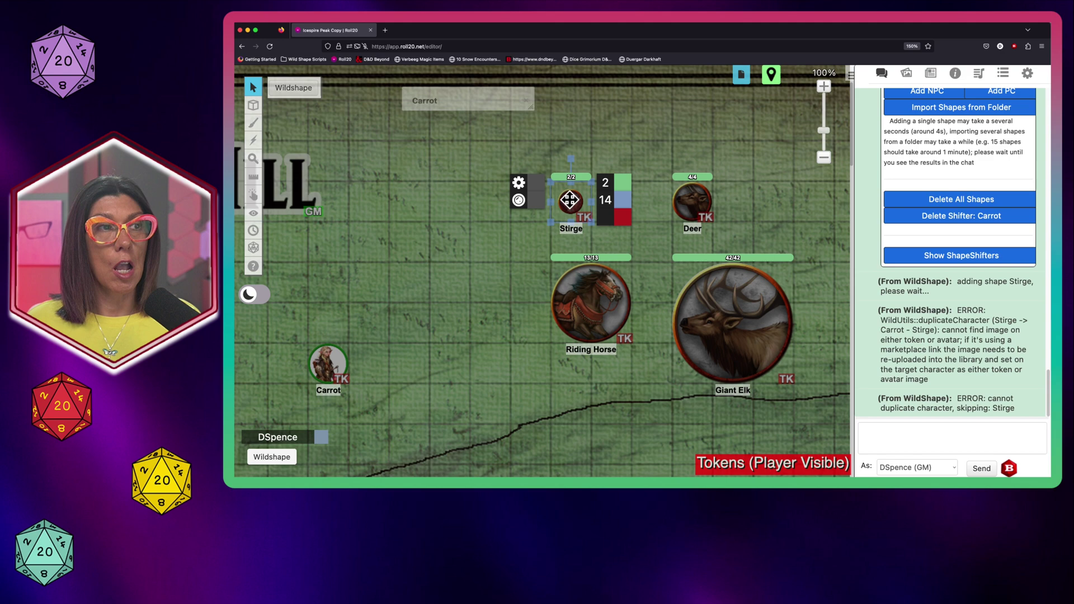
double_click(570, 199)
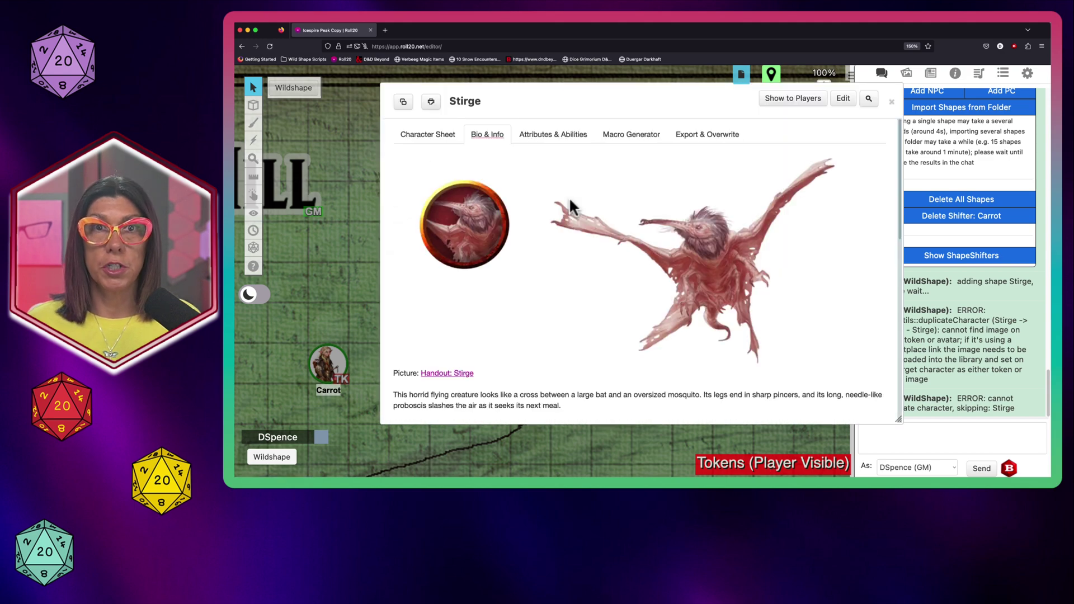
left_click(843, 99)
right_click(511, 175)
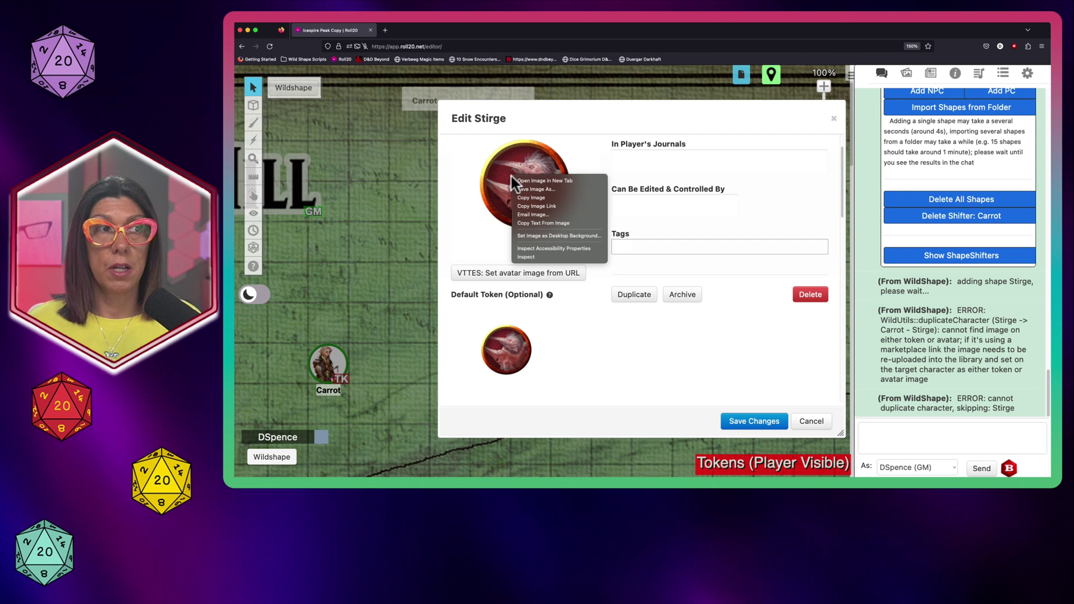
left_click(532, 188)
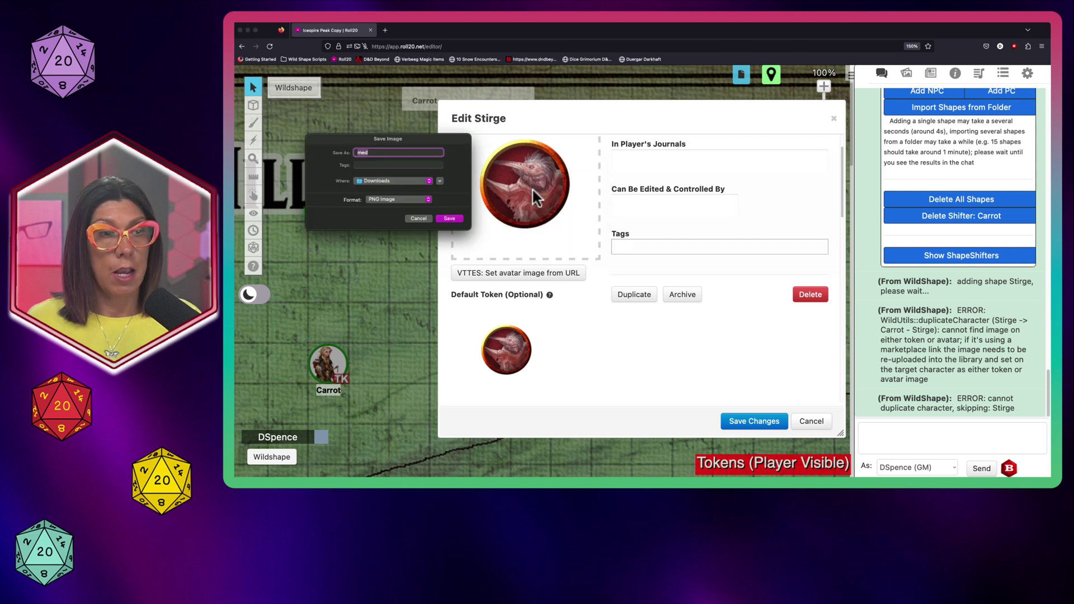
type("Stirge Tok")
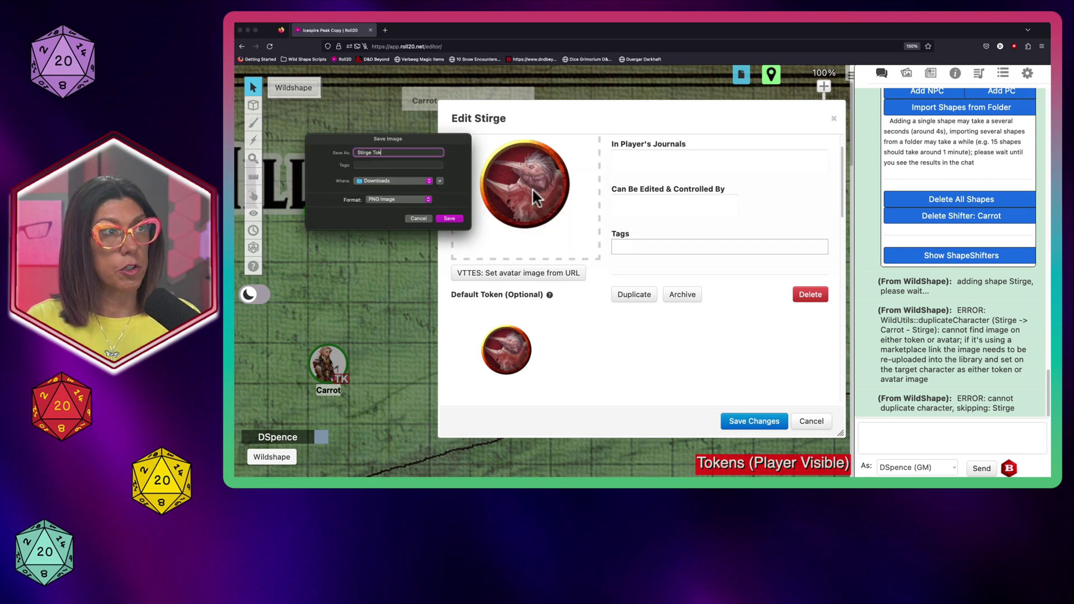
type("en")
left_click(449, 218)
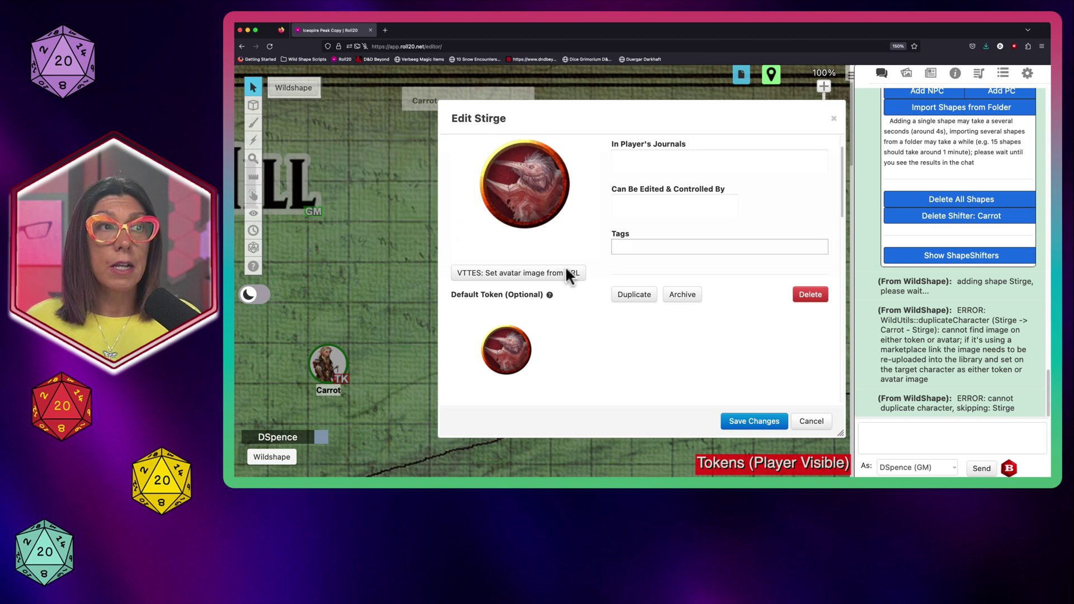
Duplicate the Stirge character, close the original sheet, and open Copy of Stirge from the journal for editing
left_click(637, 296)
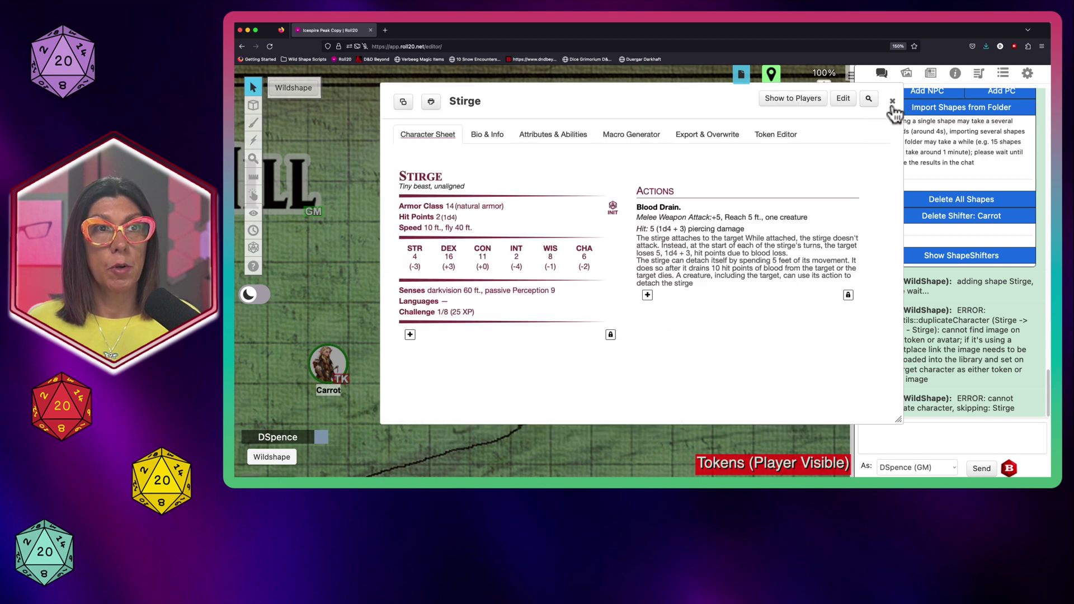
left_click(893, 102)
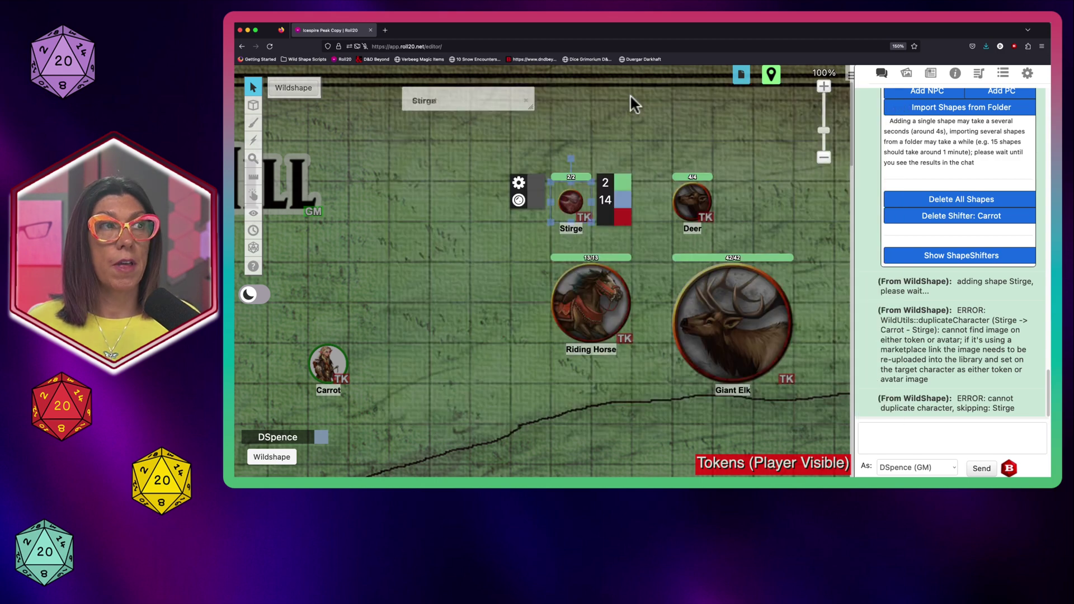
left_click(931, 73)
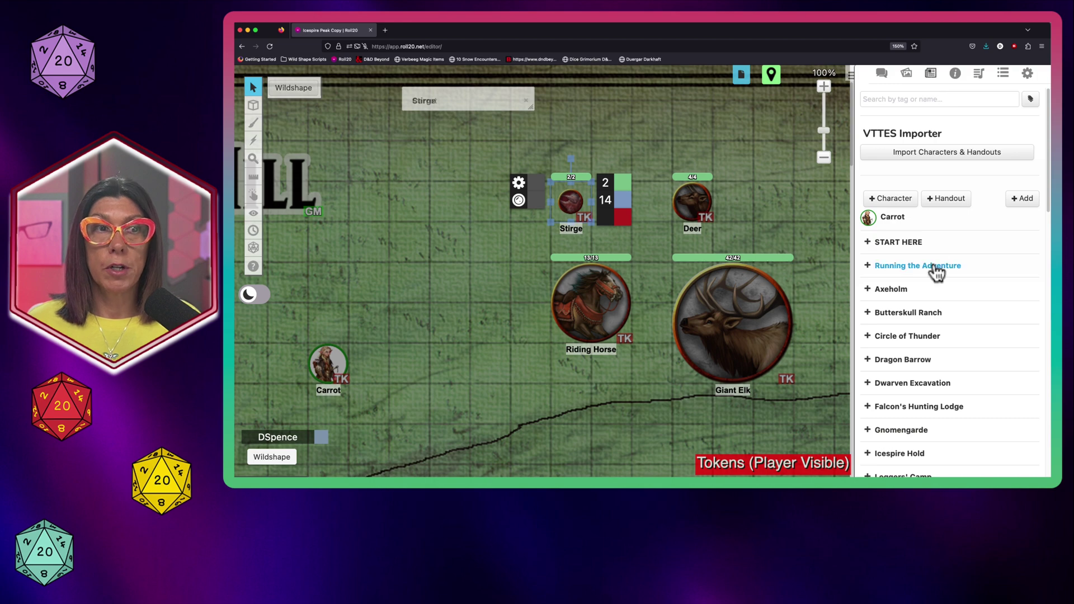
scroll(938, 274, "down", 15)
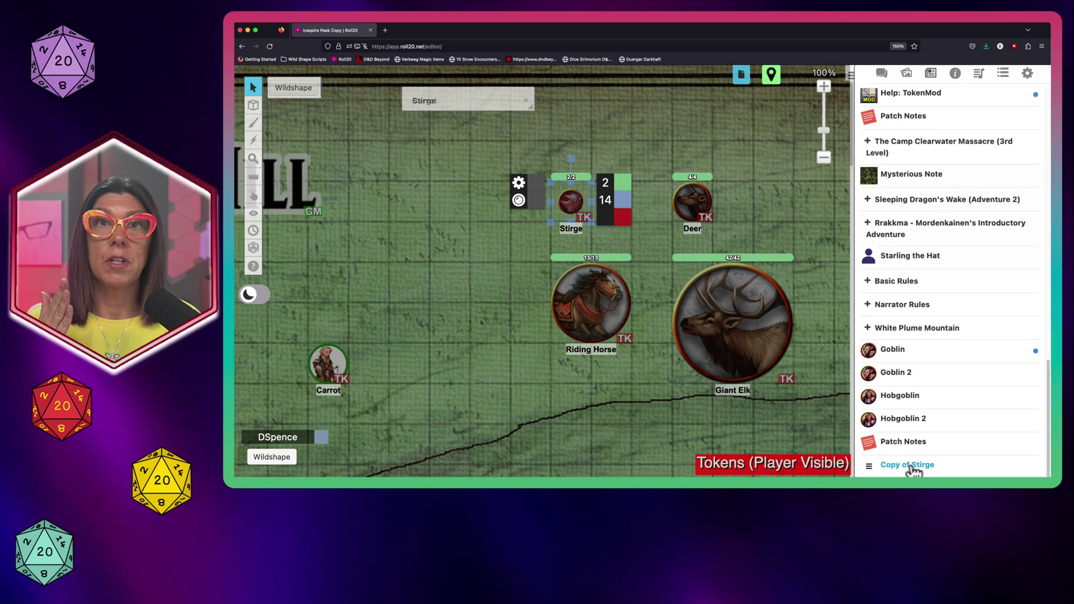
left_click(911, 466)
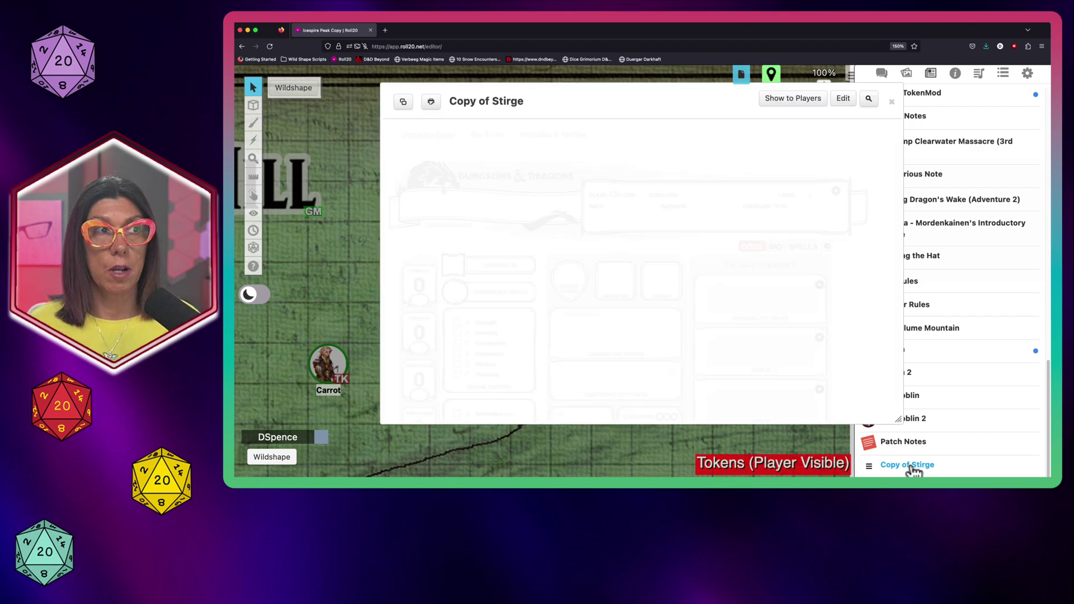
left_click(844, 99)
Give All Players editing and control rights over Copy of Stirge and add it to all players' journals
left_click(674, 203)
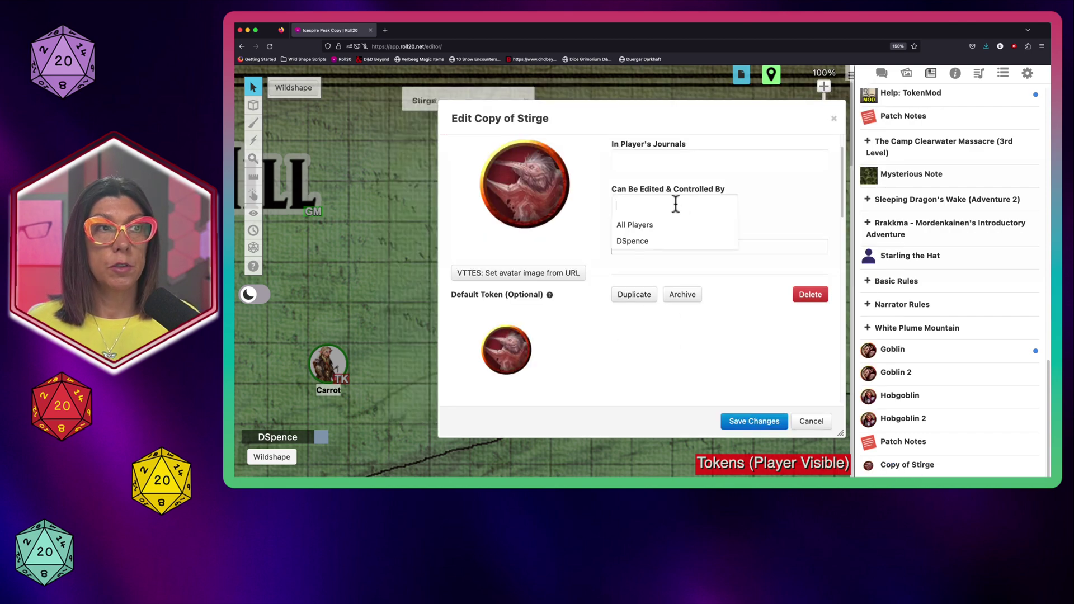
left_click(652, 223)
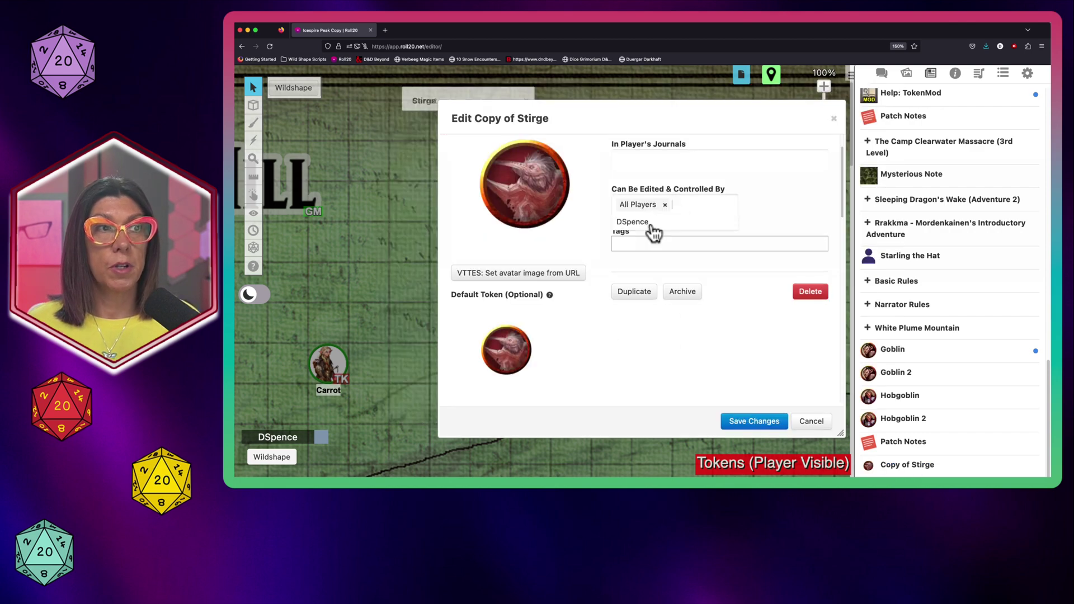
left_click(645, 160)
left_click(643, 179)
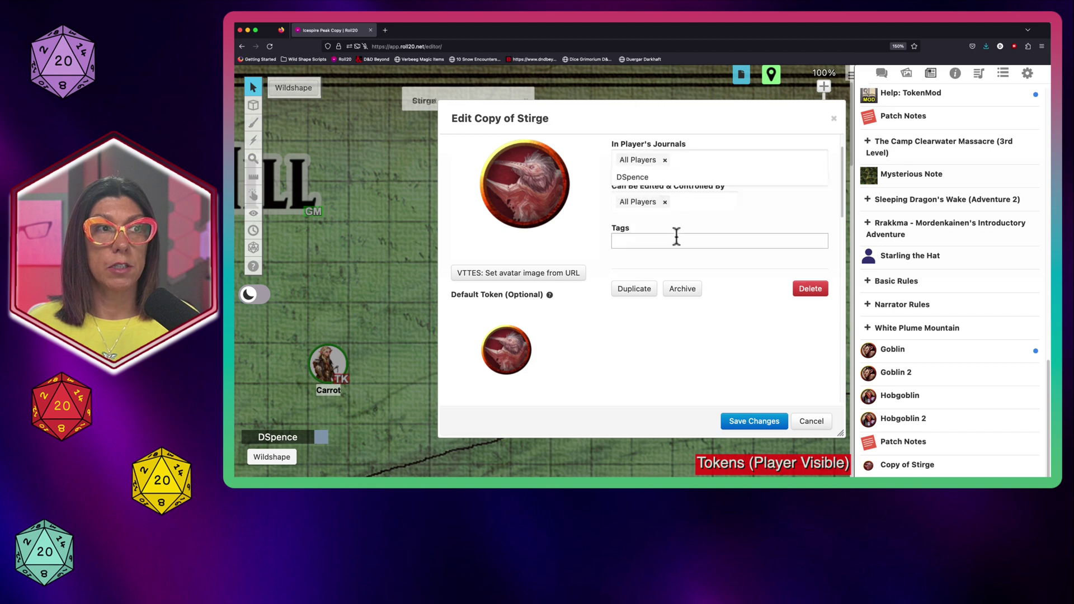
left_click(675, 230)
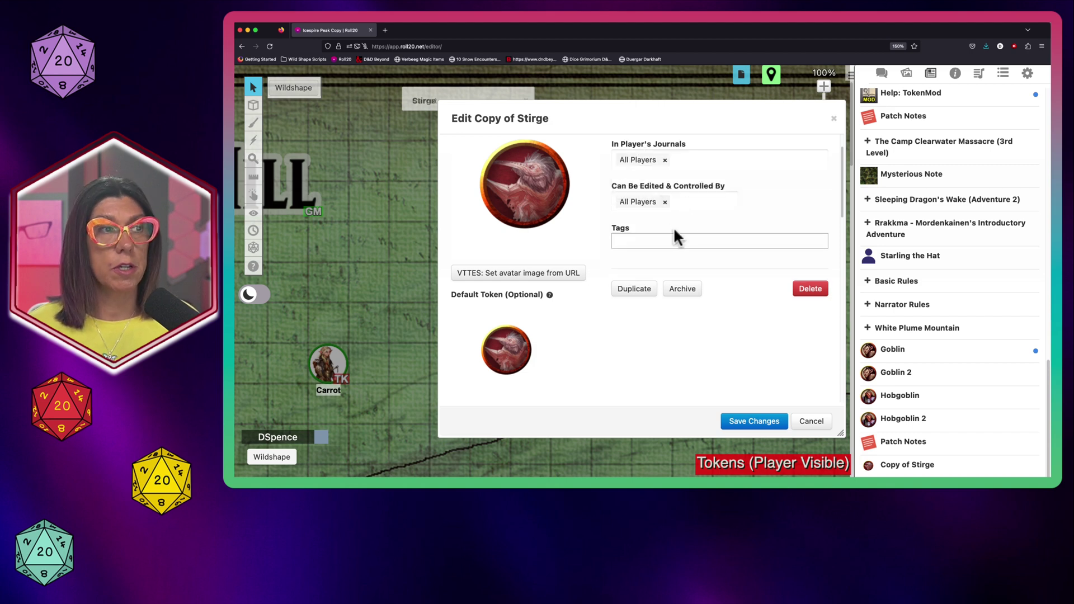
Rename the copied Stirge character as WS Stirge (Carrot)
scroll(542, 168, "up", 2)
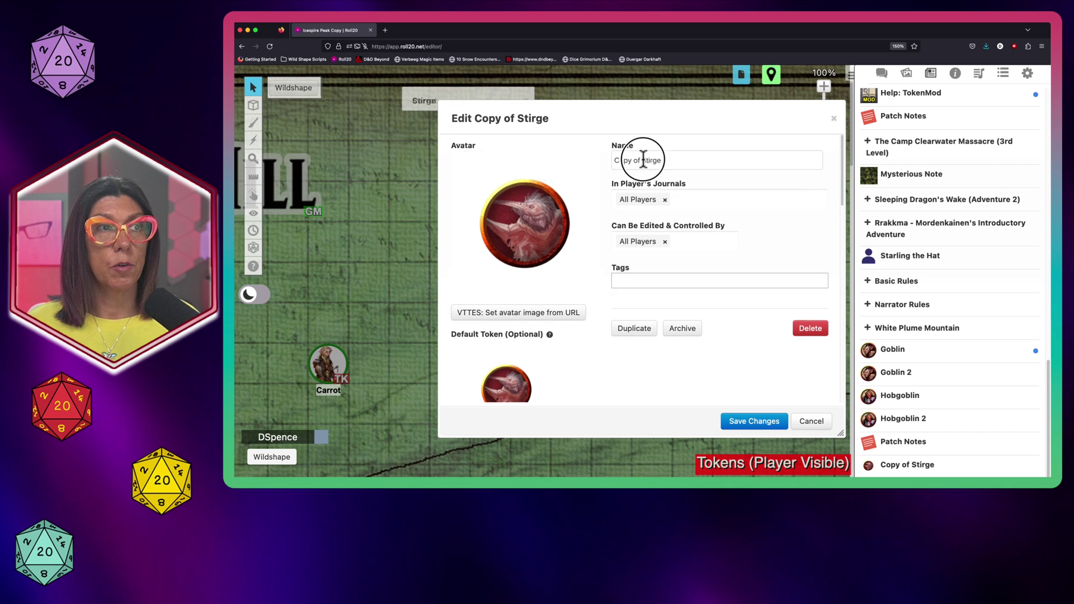
left_click_drag(642, 161, 606, 161)
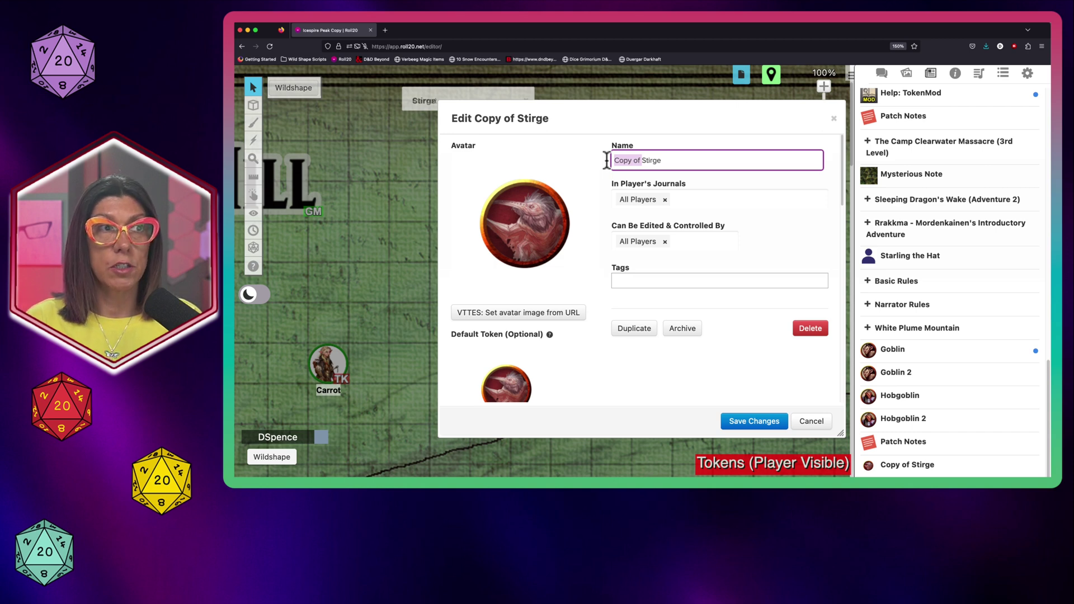
type("WS")
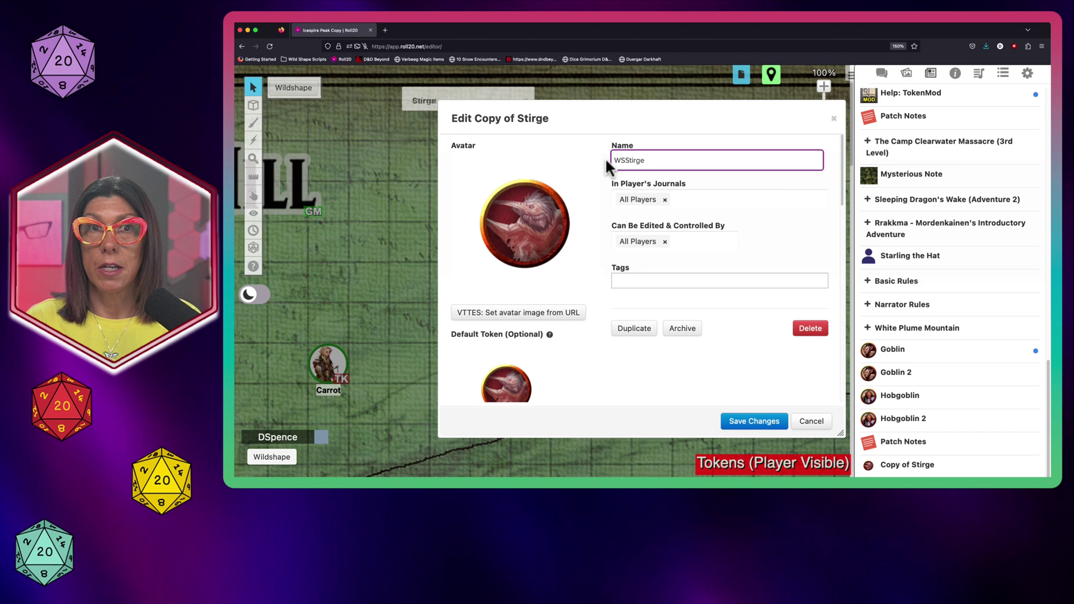
type(" Stirge (")
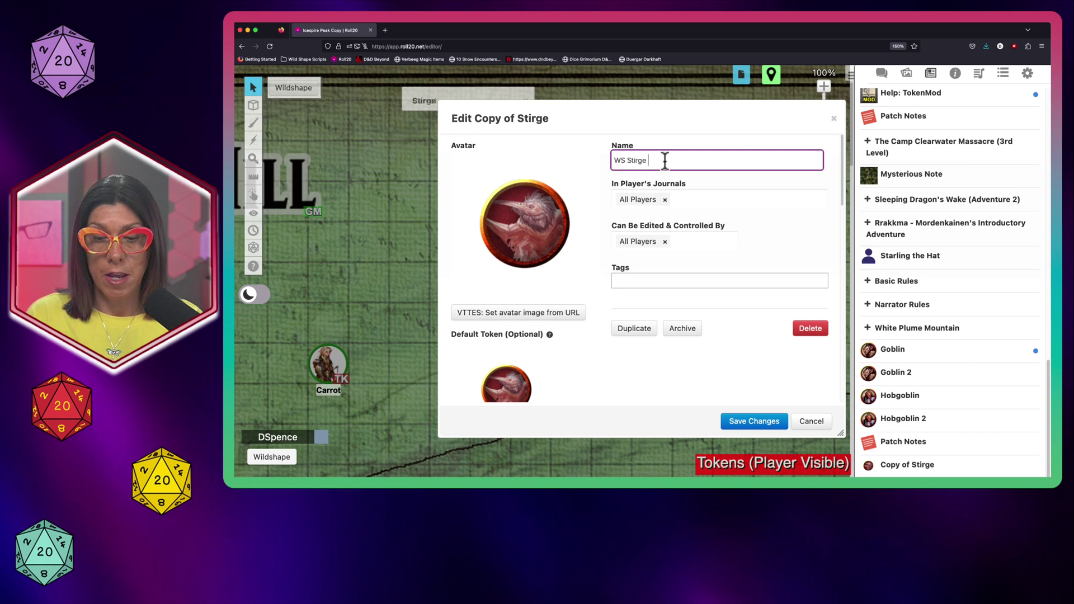
type("Carrot)")
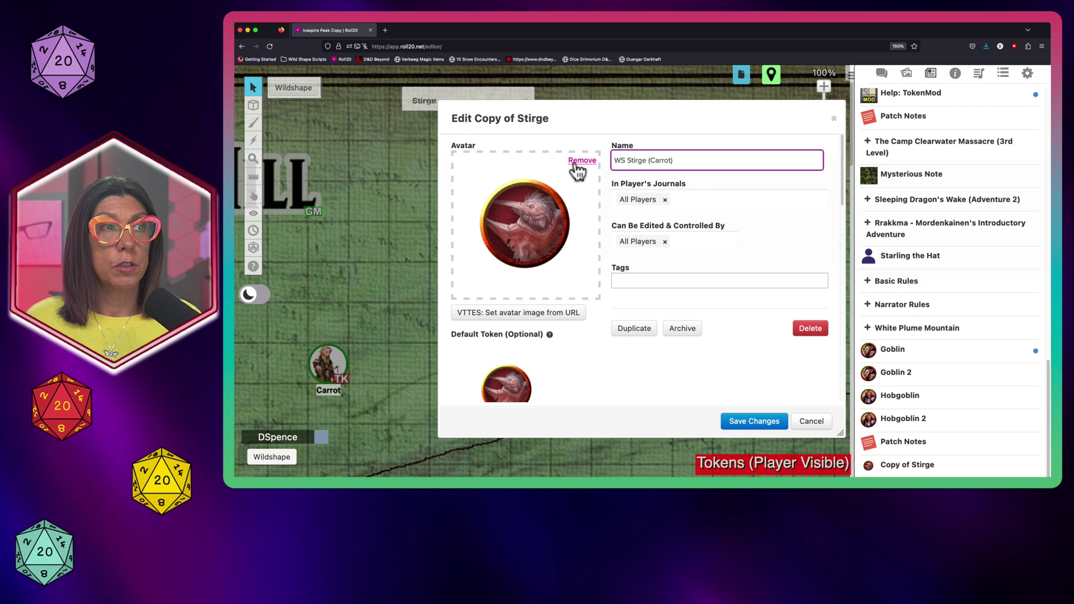
Remove the avatar of WS Stirge (Carrot) and upload the saved Stirge token image in its place
left_click(578, 164)
left_click(577, 162)
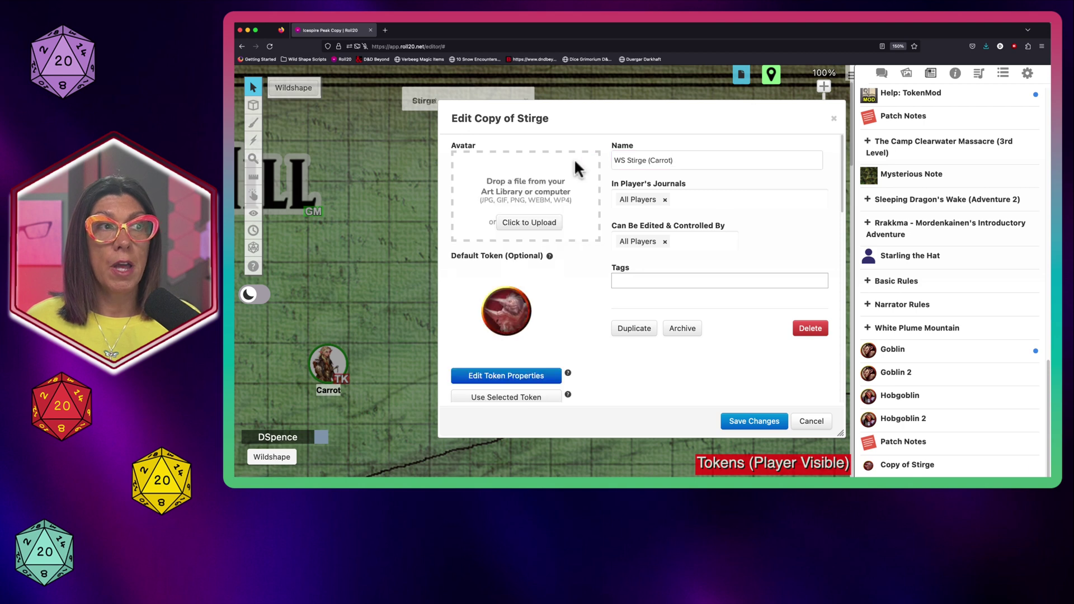
left_click(529, 222)
double_click(317, 155)
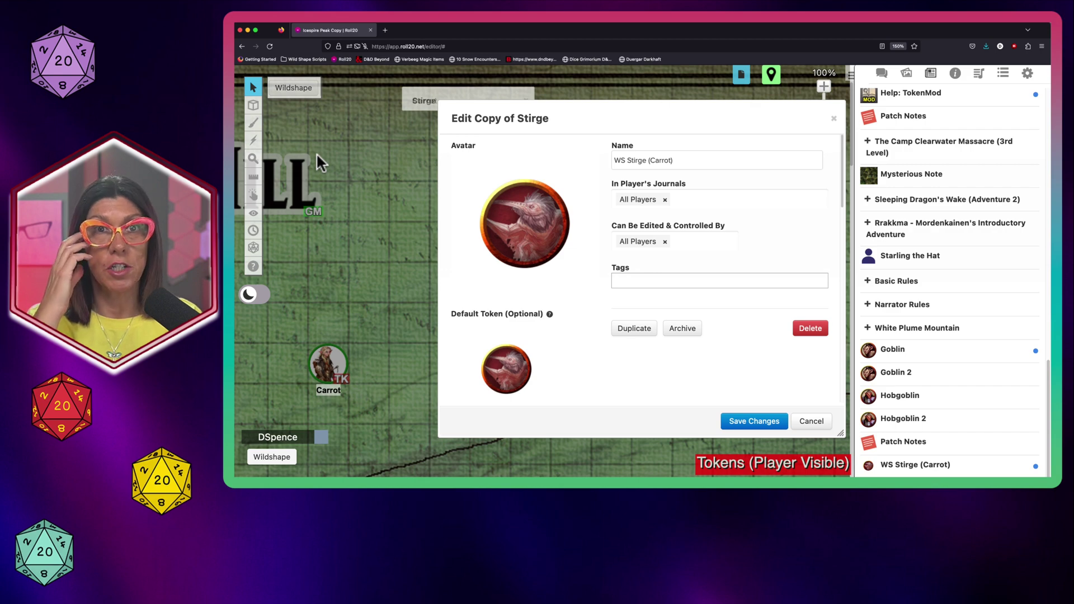
Save the character edits and replace the Stirge token on the map with one from WS Stirge (Carrot) in the journal
left_click(764, 423)
double_click(638, 99)
mouse_move(638, 103)
left_mouse_down()
mouse_move(577, 100)
mouse_move(628, 99)
left_mouse_up()
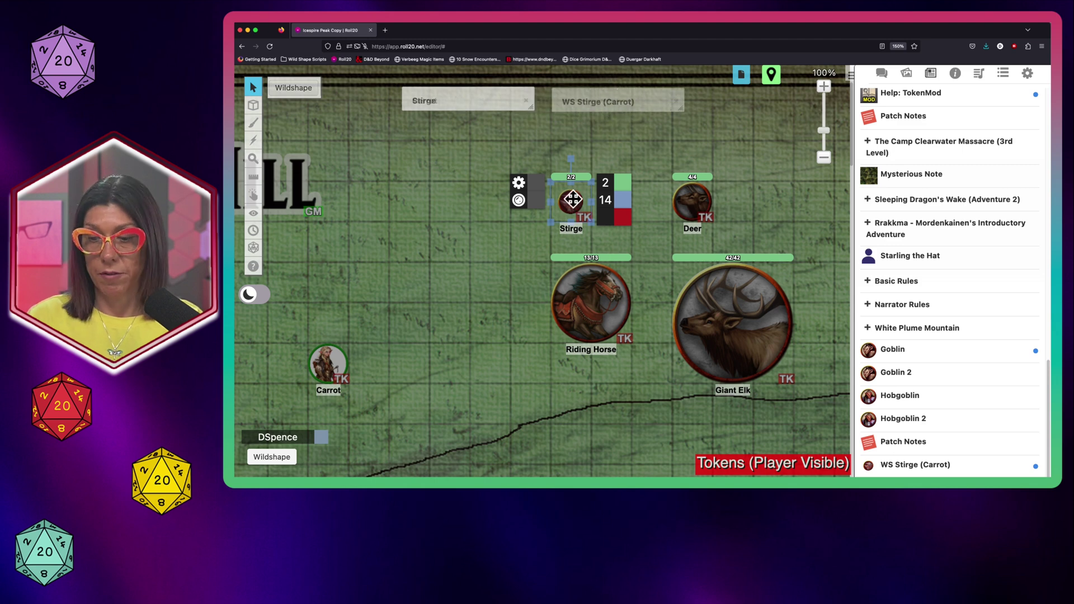
key("Delete")
left_click_drag(931, 465, 571, 199)
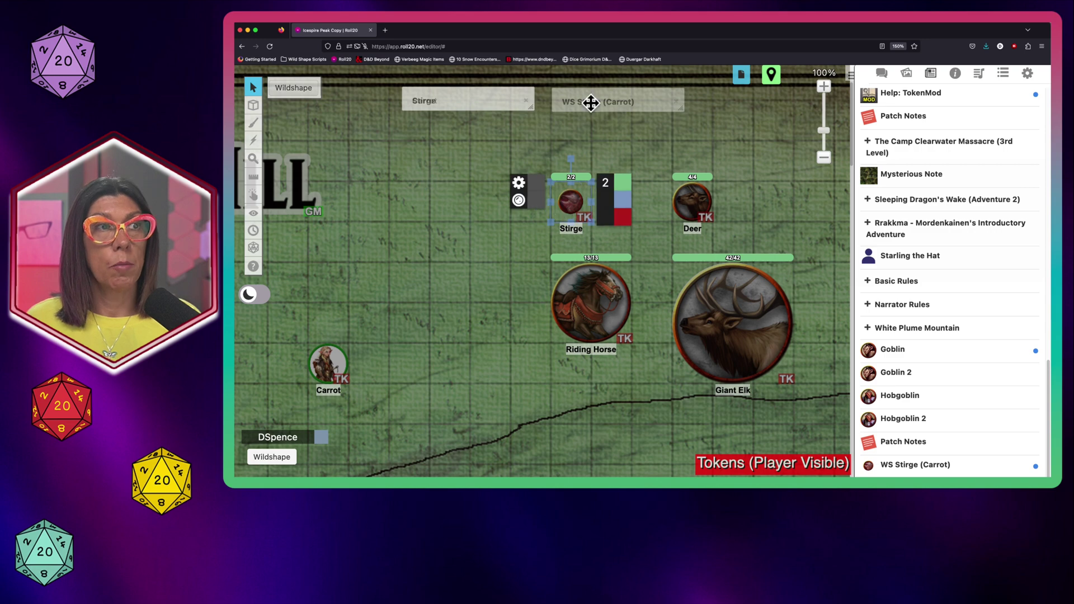
Set the selected map token as the default token of WS Stirge (Carrot), save the changes, and close the sheet
double_click(591, 102)
left_click(841, 101)
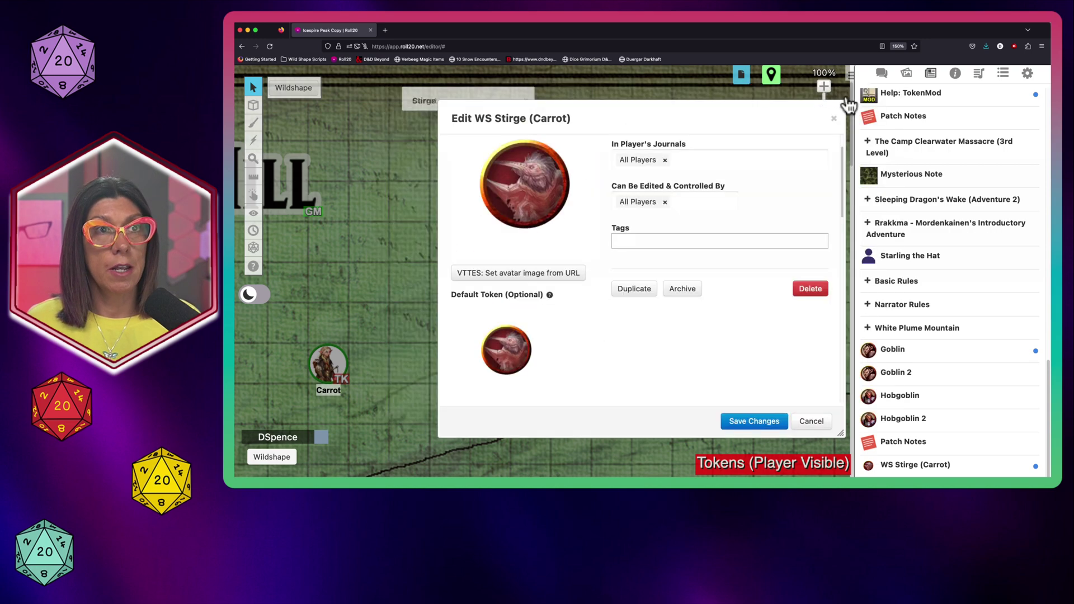
left_click(537, 318)
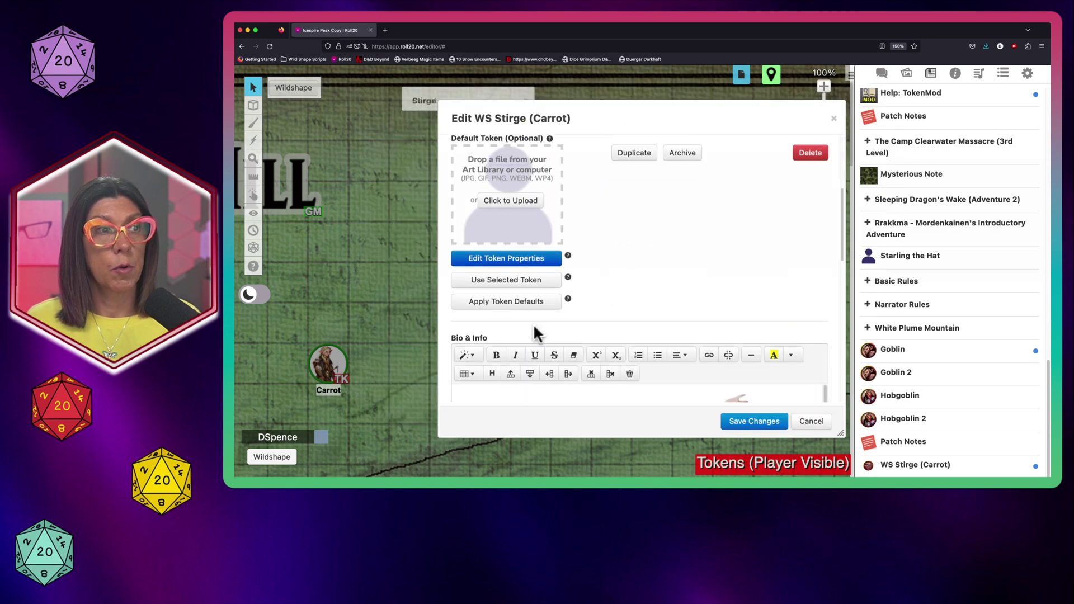
left_click(515, 281)
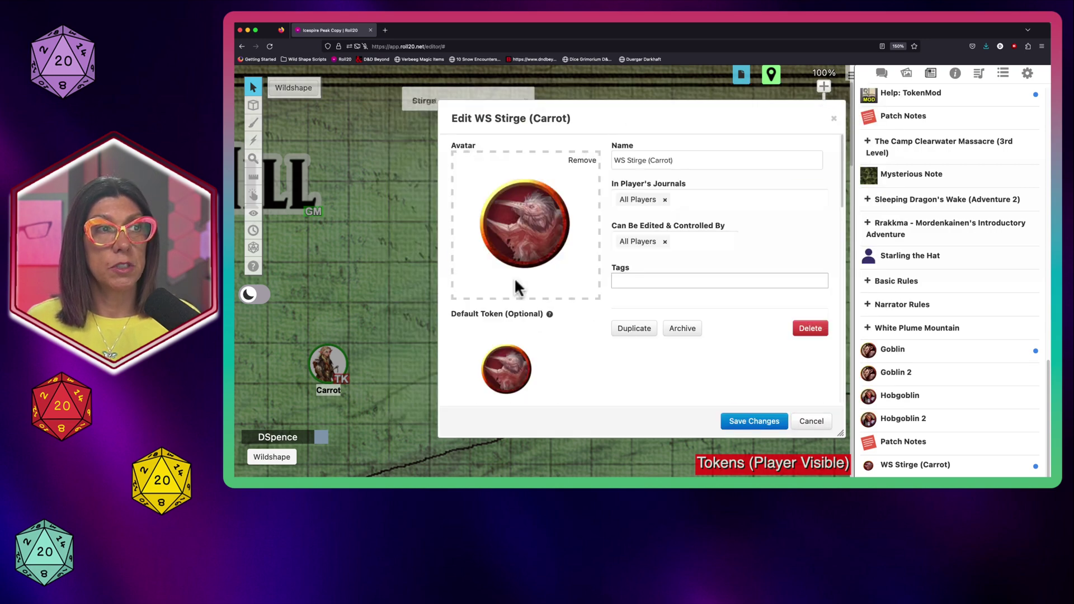
left_click(751, 423)
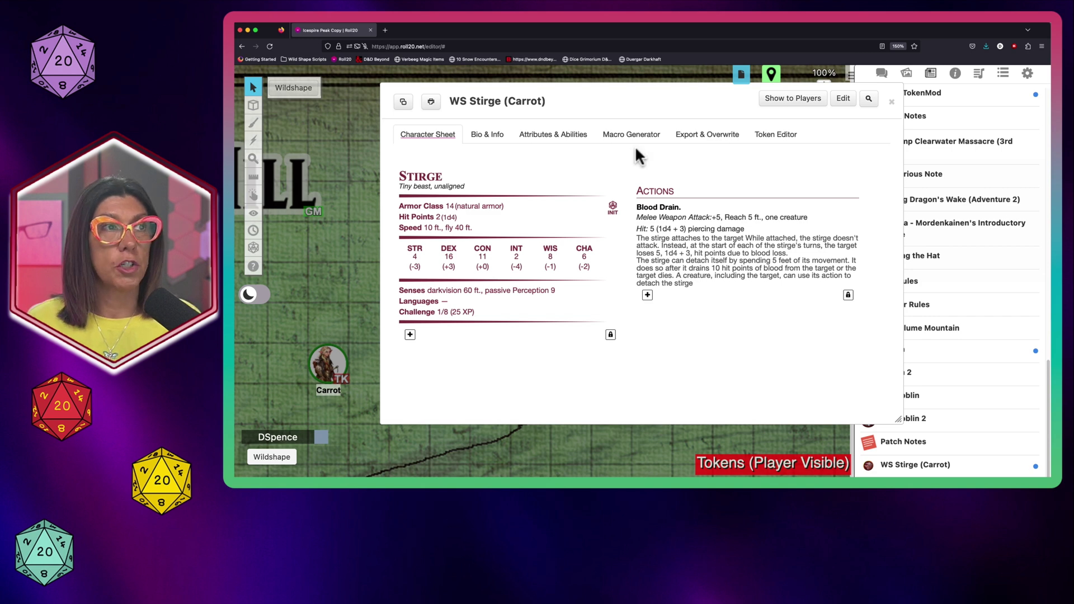
left_click(892, 101)
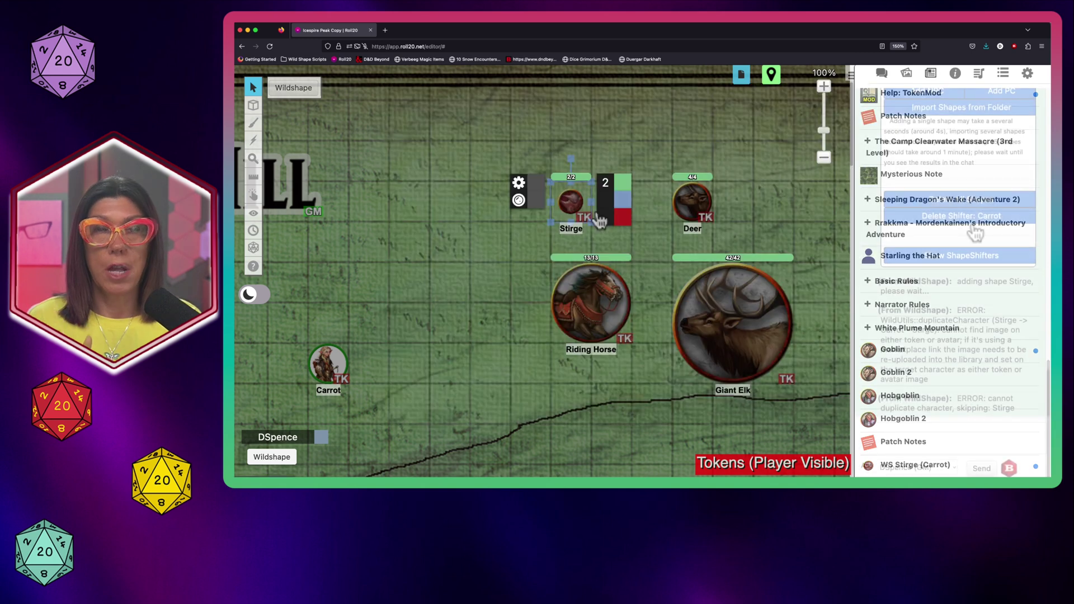
left_click(882, 72)
left_click(939, 113)
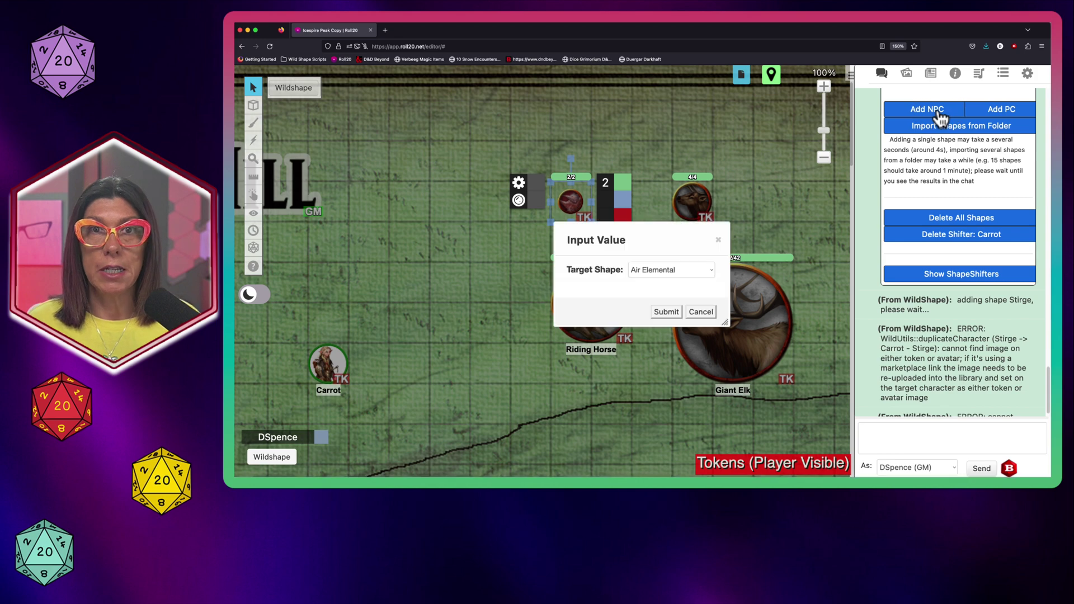
left_click(694, 270)
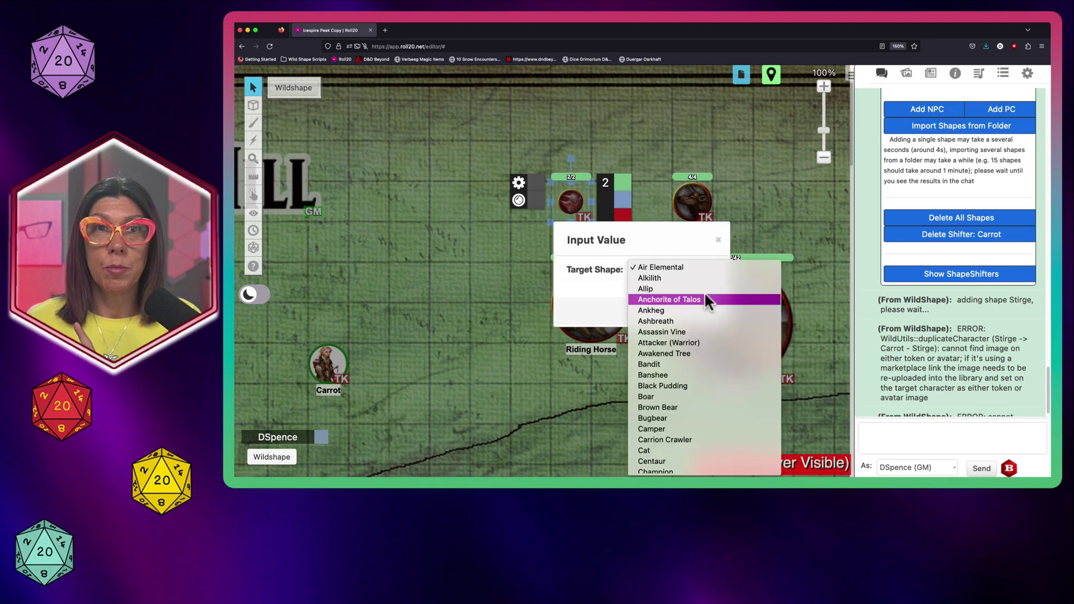
scroll(708, 303, "down", 15)
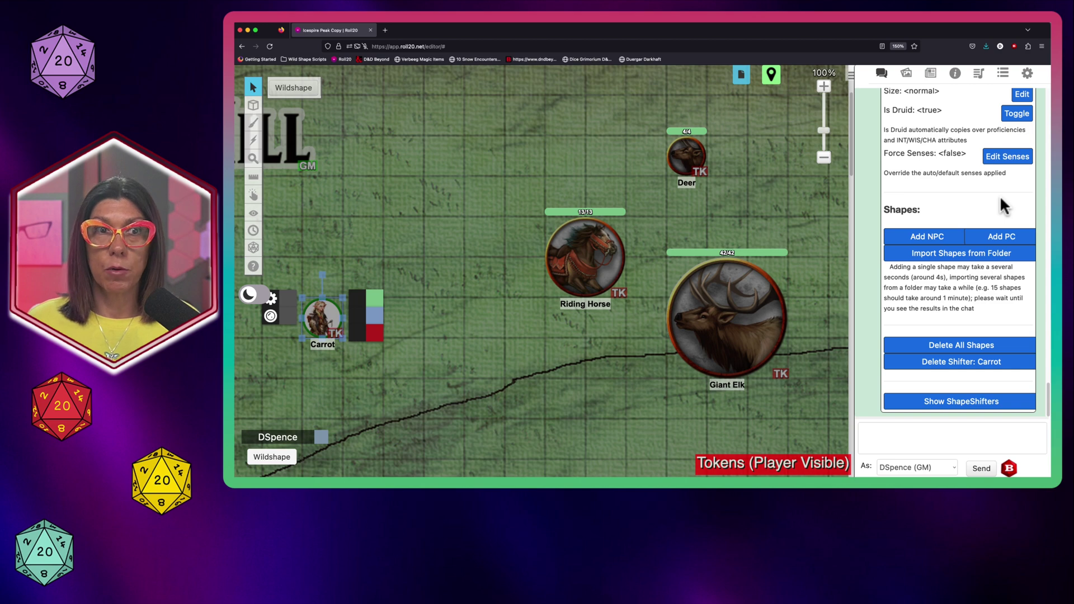
Add the NPC WS Stirge (Carrot) as a target shape for the shifter Carrot
left_click(927, 236)
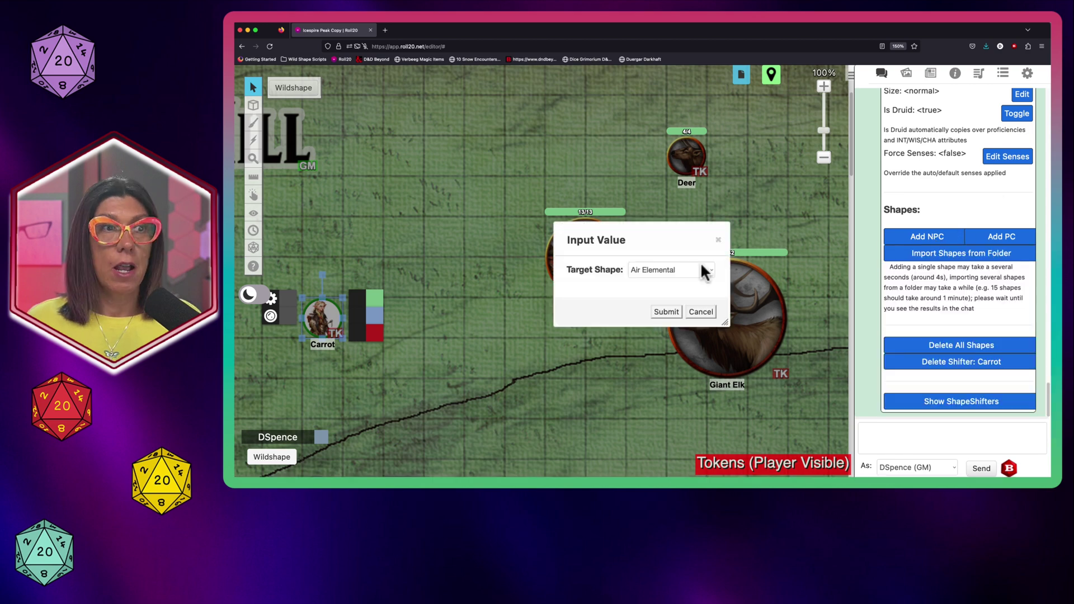
left_click(705, 271)
scroll(681, 359, "down", 10)
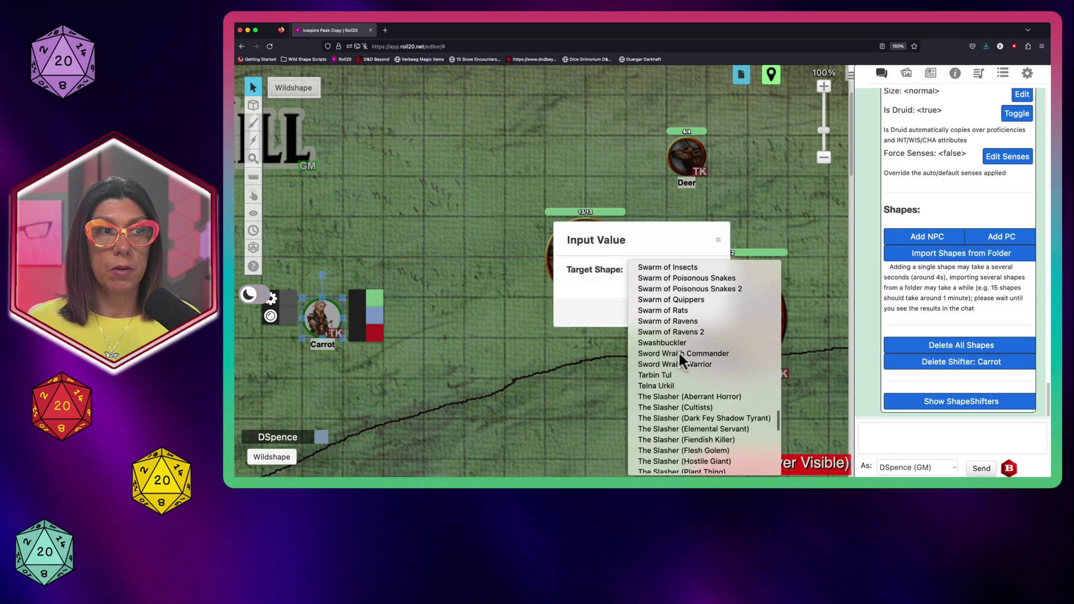
scroll(682, 360, "down", 8)
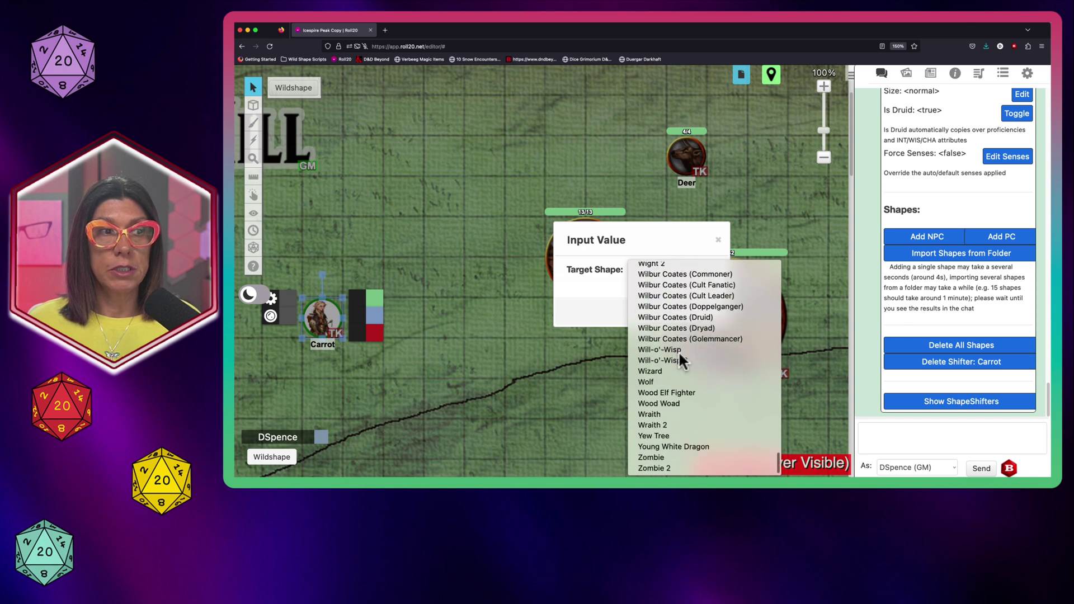
scroll(681, 360, "up", 3)
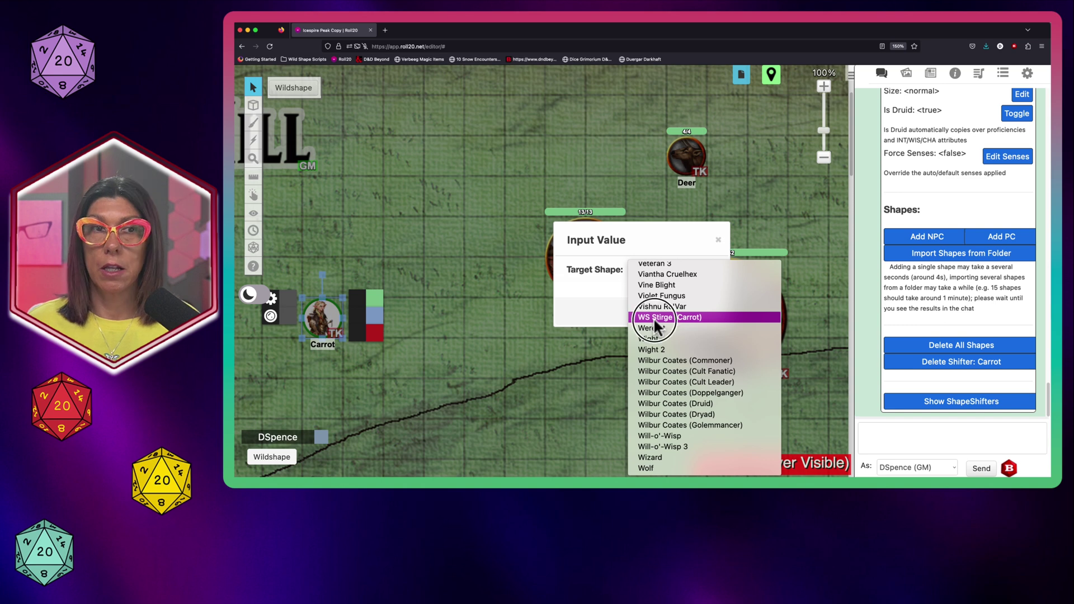
left_click(656, 318)
left_click(662, 314)
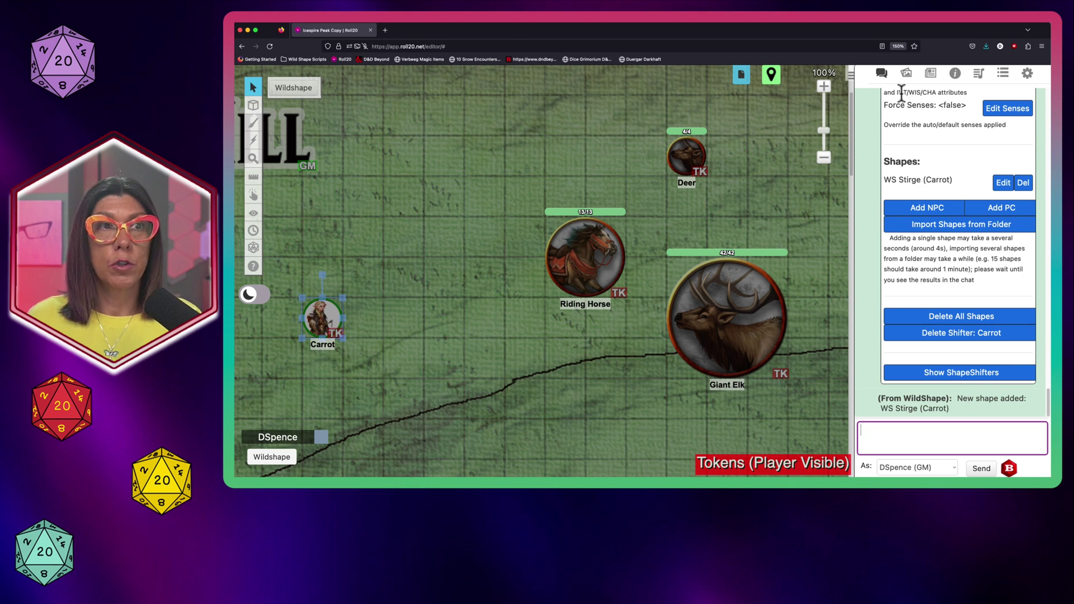
Run the Wildshape macro on the Carrot token and shapeshift it into WS Stirge (Carrot)
left_click(315, 317)
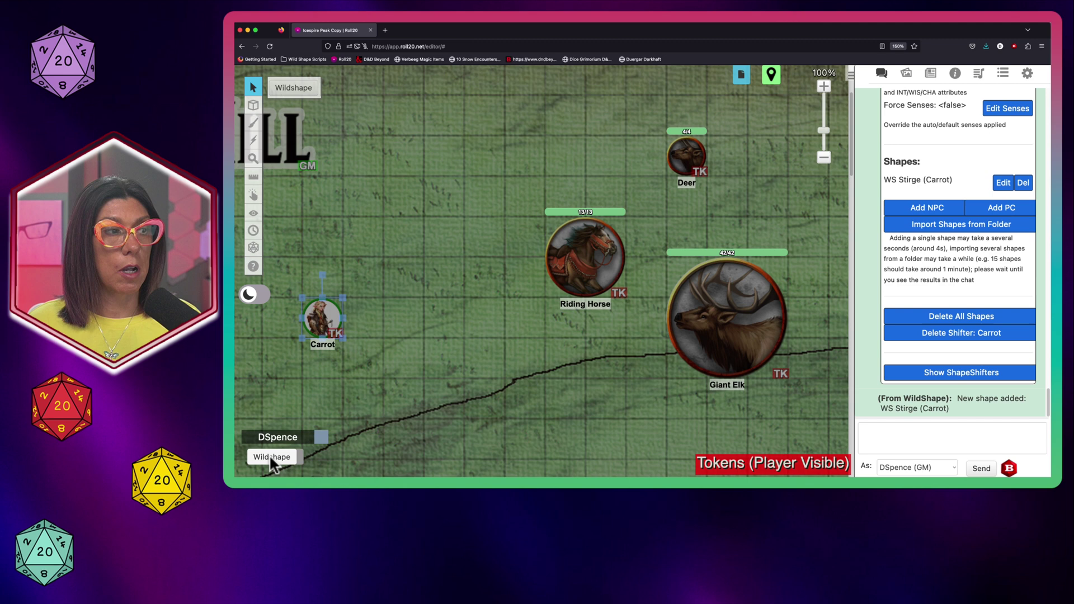
left_click(299, 91)
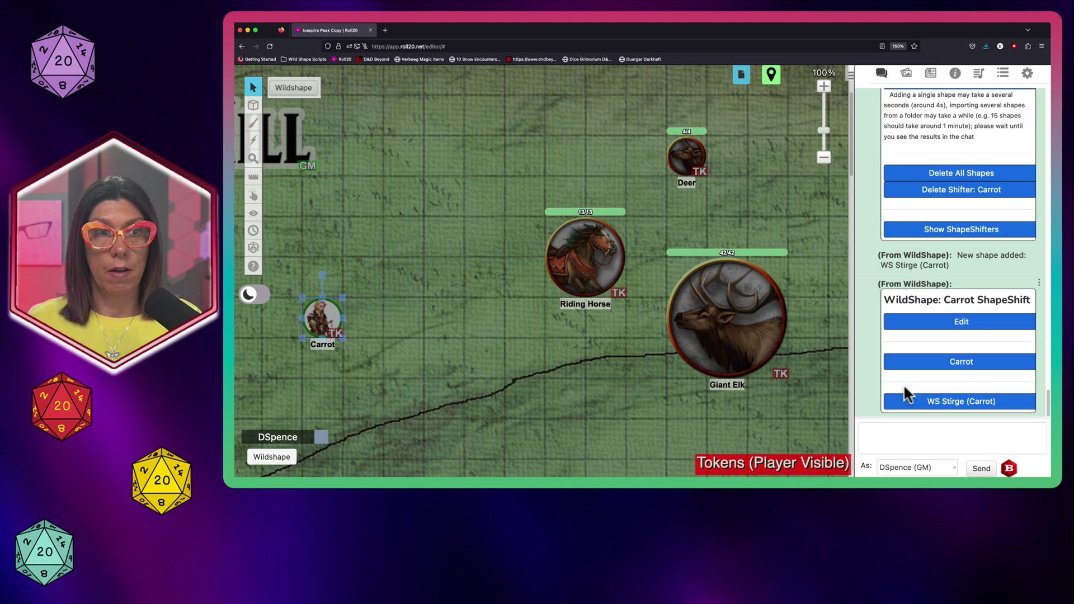
left_click(963, 402)
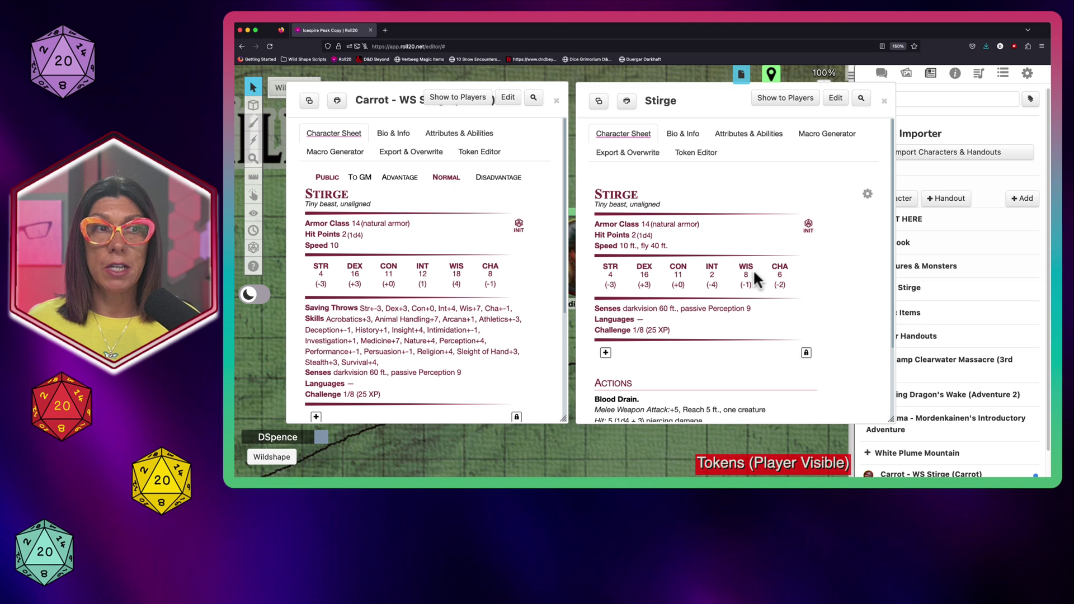
Compare the ability scores, saving throws and skills on Carrot's shifted Stirge sheet with the original Stirge sheet, and close both sheets
left_click_drag(736, 270, 803, 283)
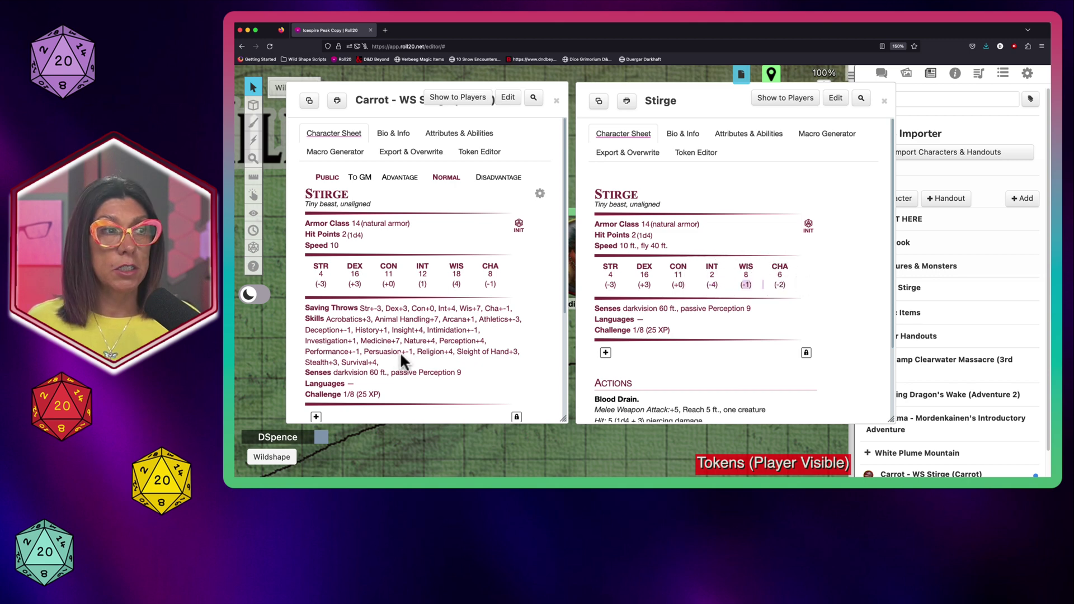
scroll(400, 352, "down", 3)
left_click_drag(303, 231, 495, 316)
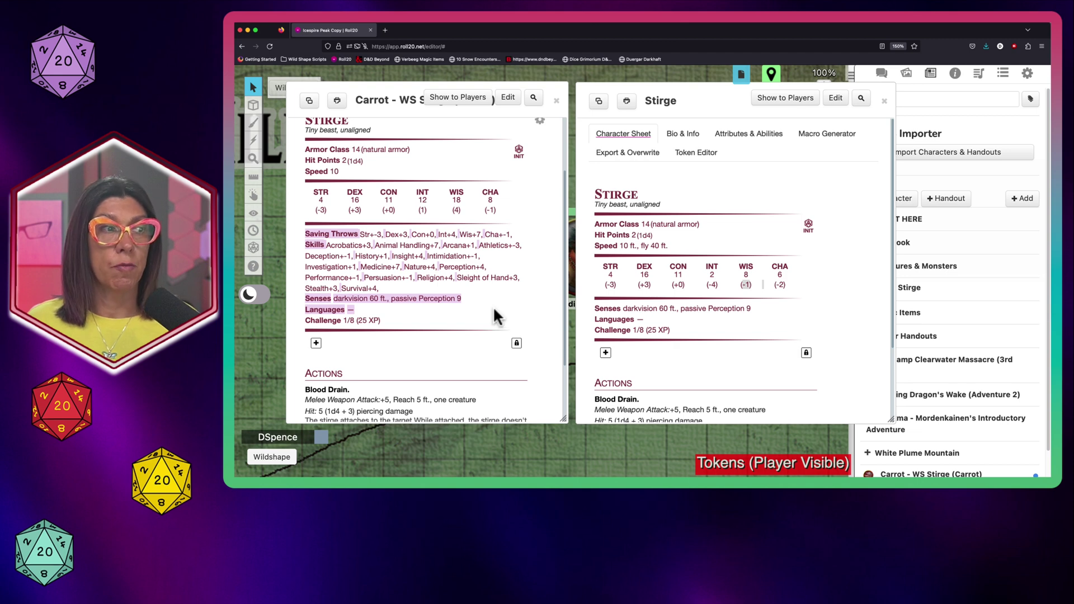
scroll(493, 307, "down", 3)
scroll(492, 307, "up", 6)
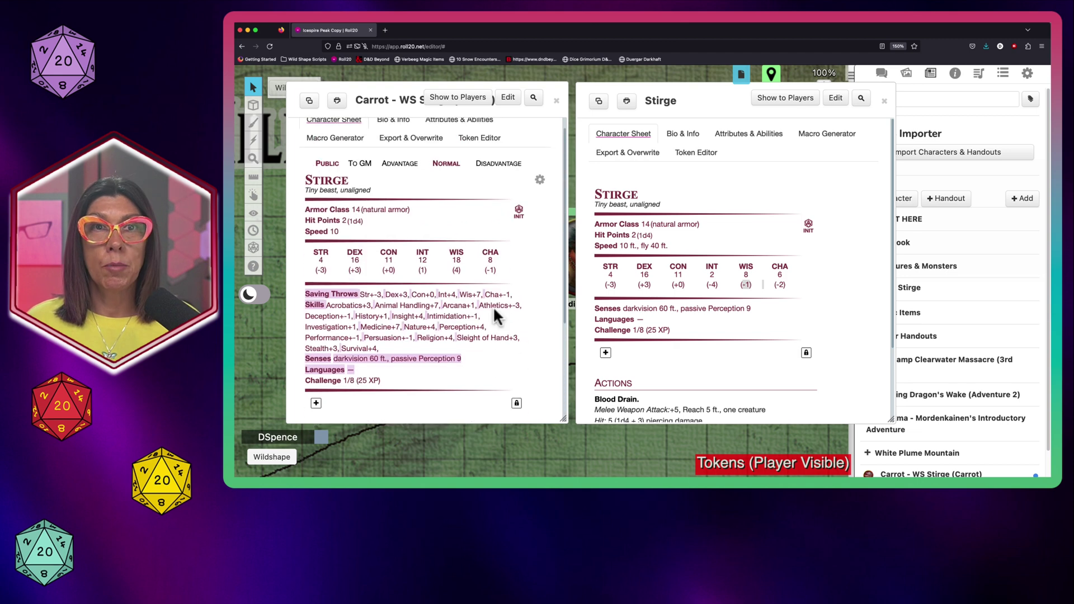
left_click(557, 99)
left_click(885, 102)
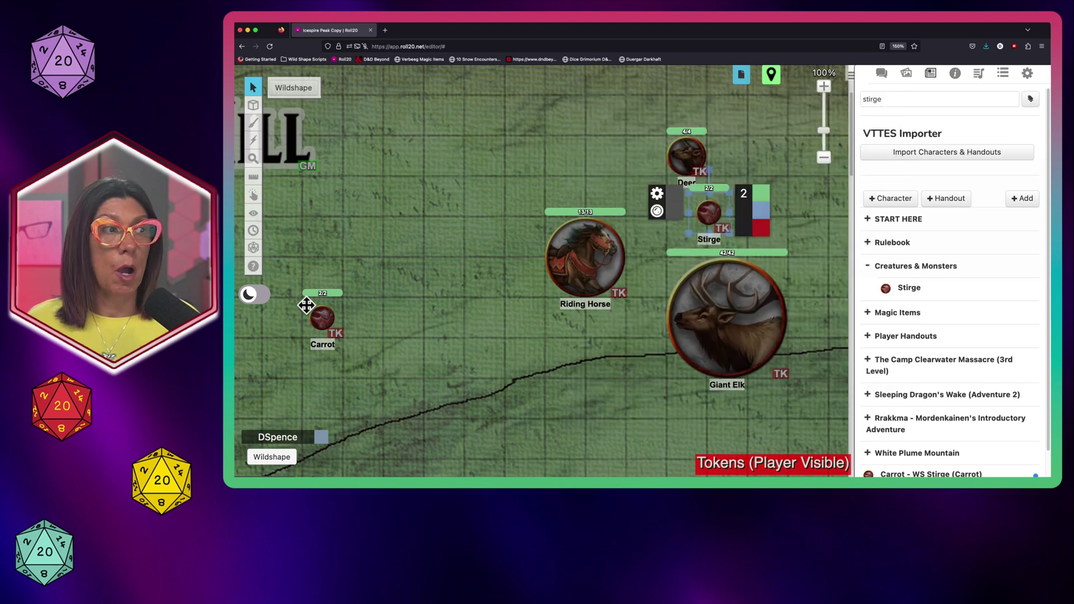
Shapeshift the Carrot token back to its Carrot form with the Wildshape macro, and cancel the open target shape selection
left_click(318, 315)
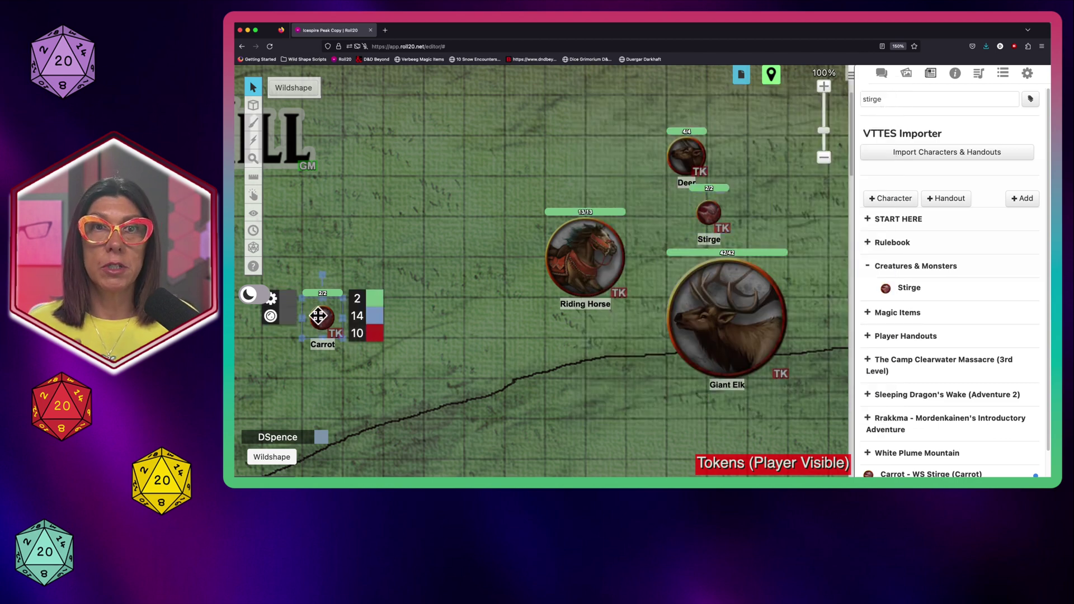
left_click(302, 89)
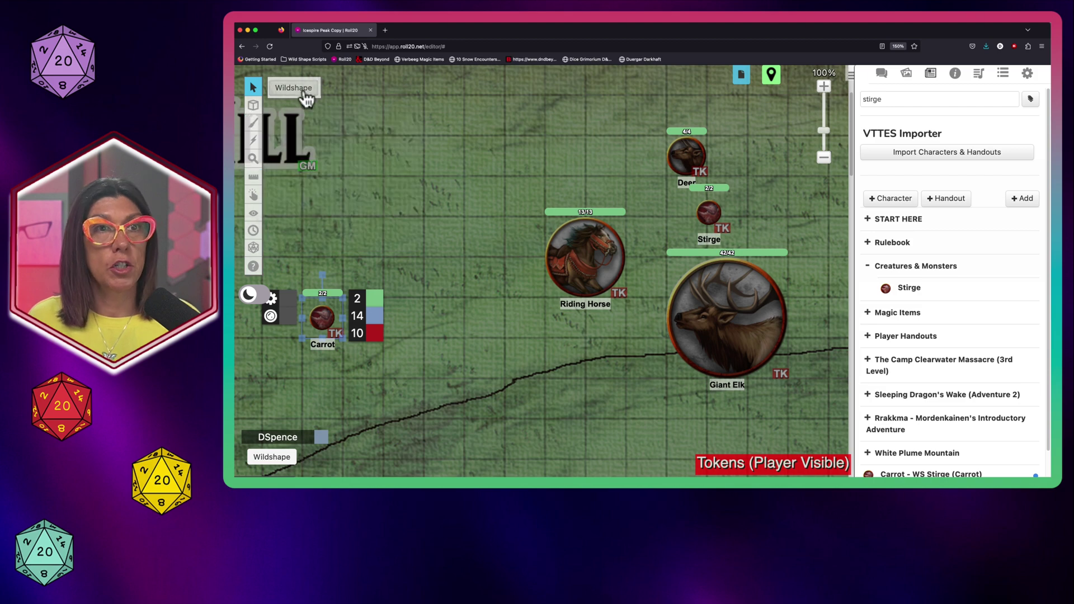
left_click(962, 366)
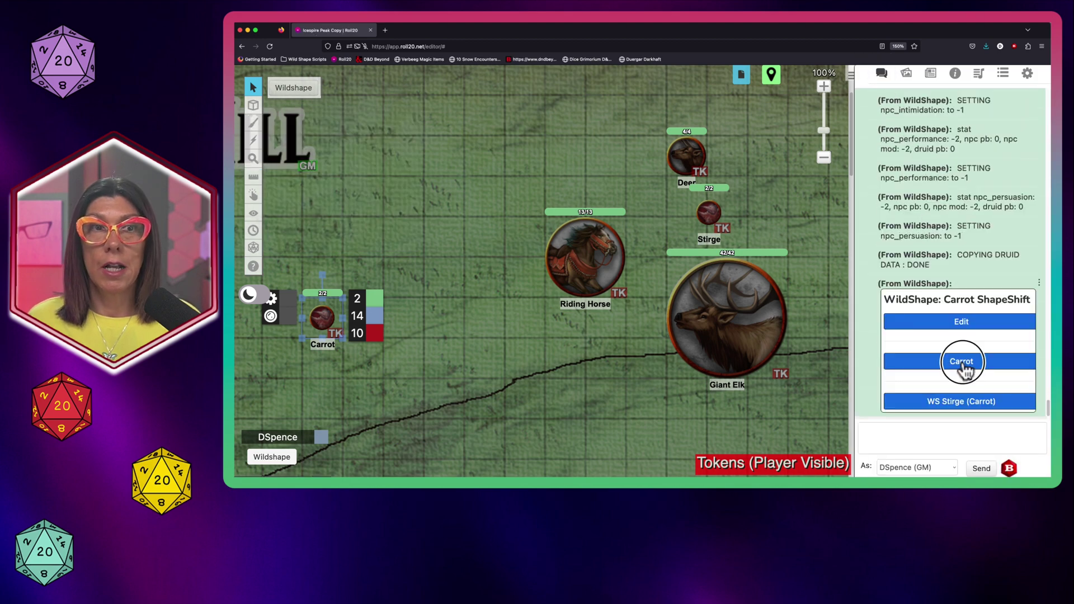
right_click(963, 364)
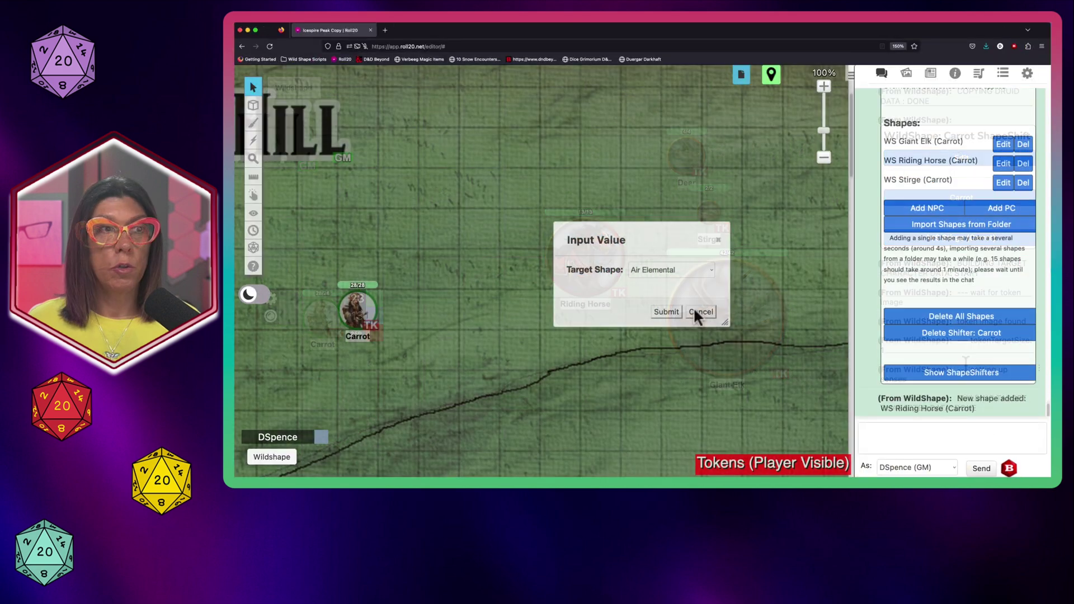
left_click(693, 307)
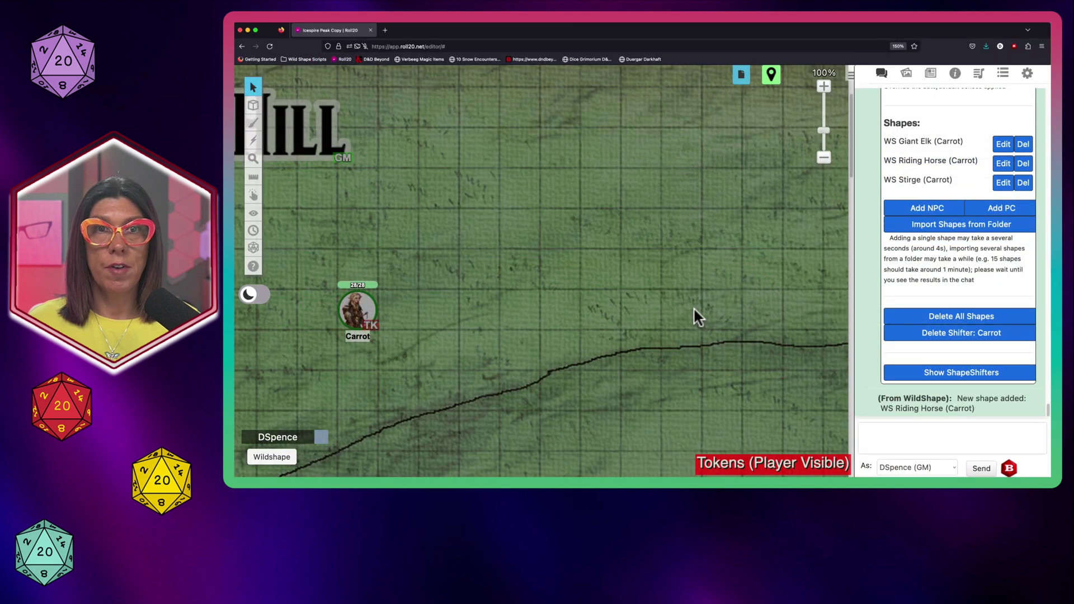